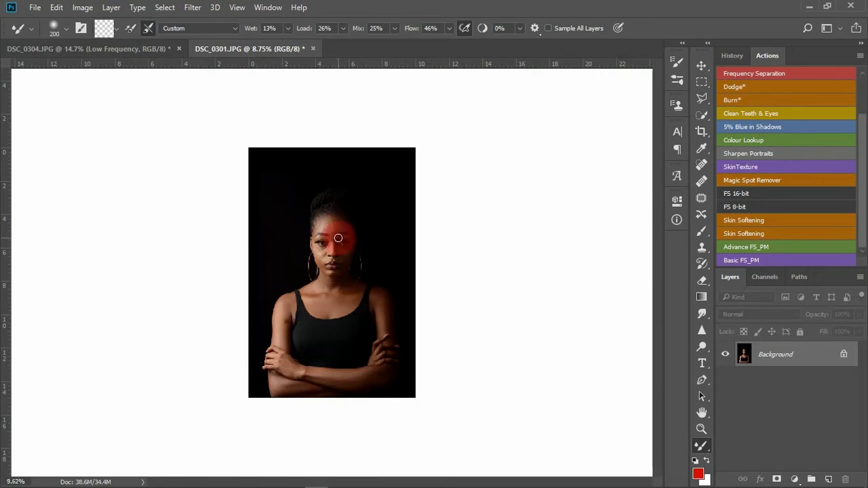
Step: Examine the portrait up close, checking the face's skin texture, blemishes and the uneven tones of the skin
scroll(333, 226, up, 2)
scroll(334, 226, up, 1)
scroll(332, 223, up, 1)
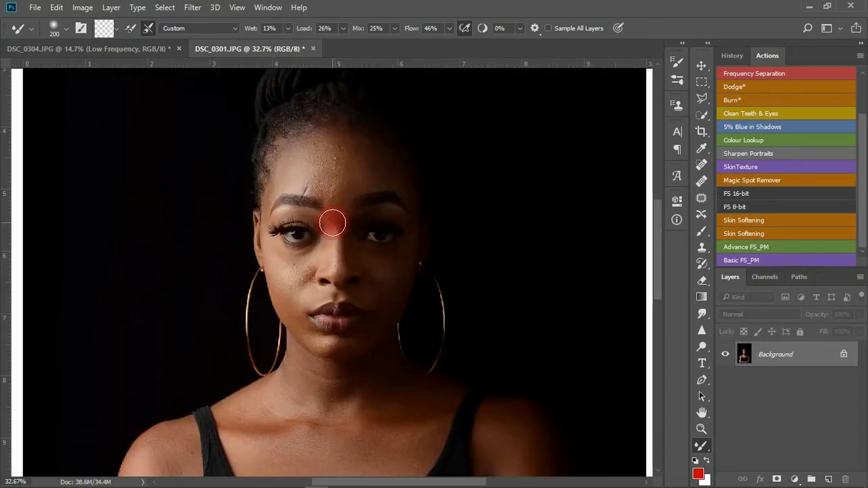
scroll(335, 217, up, 2)
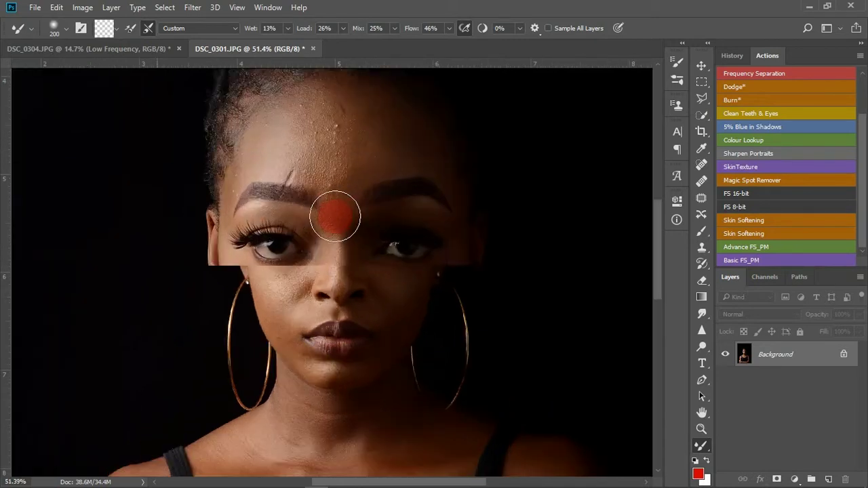
scroll(335, 217, down, 4)
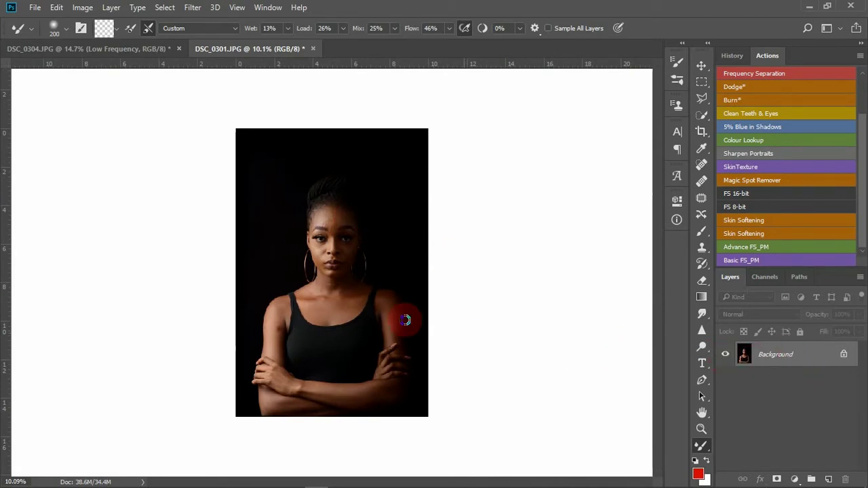
scroll(339, 231, up, 2)
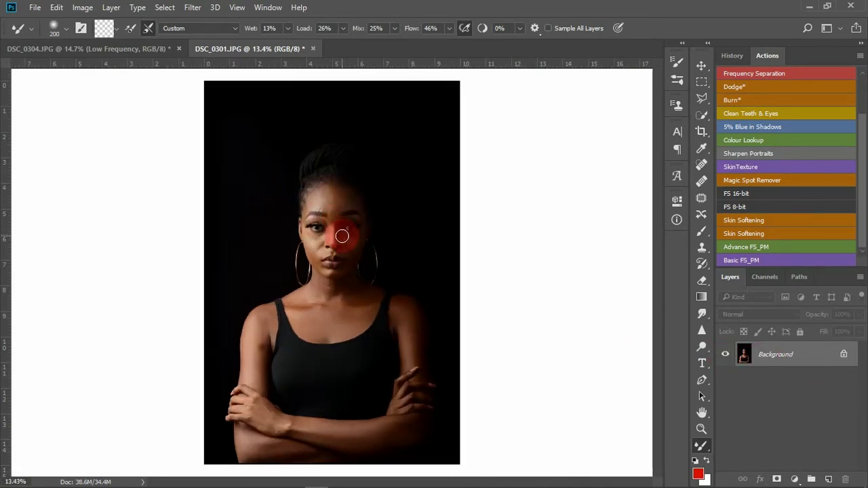
scroll(337, 234, up, 8)
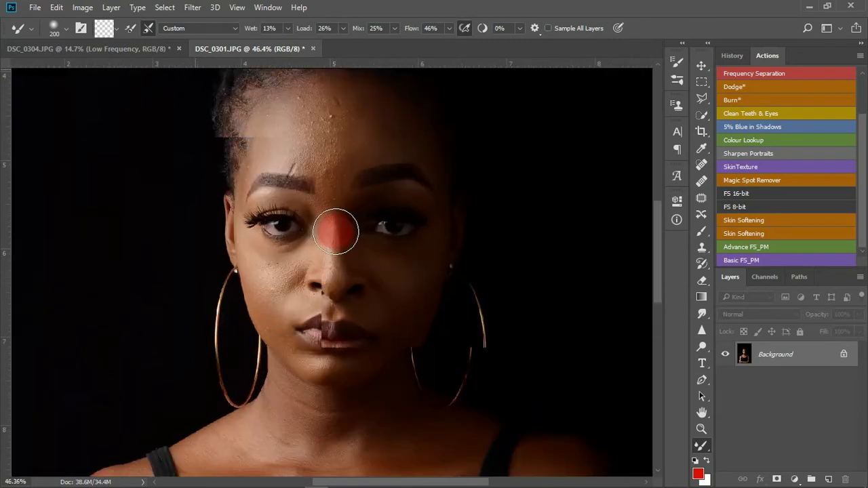
scroll(332, 231, up, 1)
scroll(333, 230, down, 10)
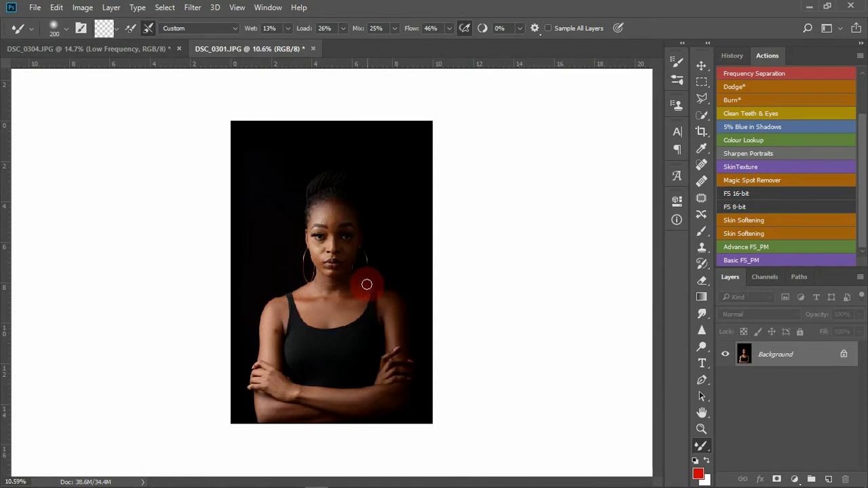
scroll(340, 251, up, 3)
scroll(341, 251, up, 4)
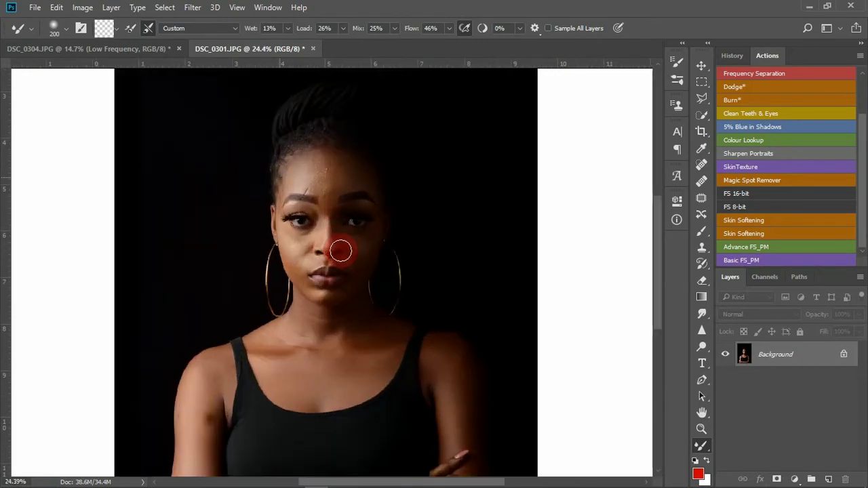
scroll(340, 251, down, 8)
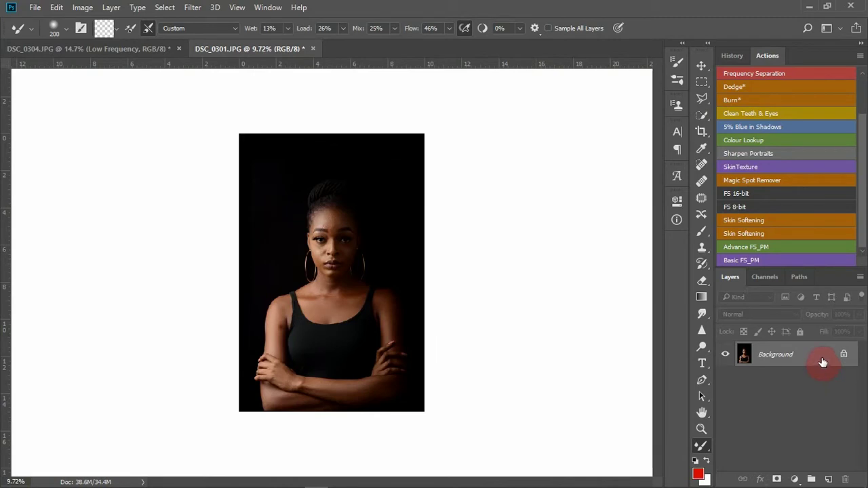
Step: Duplicate the Background layer twice, then hide the upper copy and select the lower one
drag(823, 363, 831, 473)
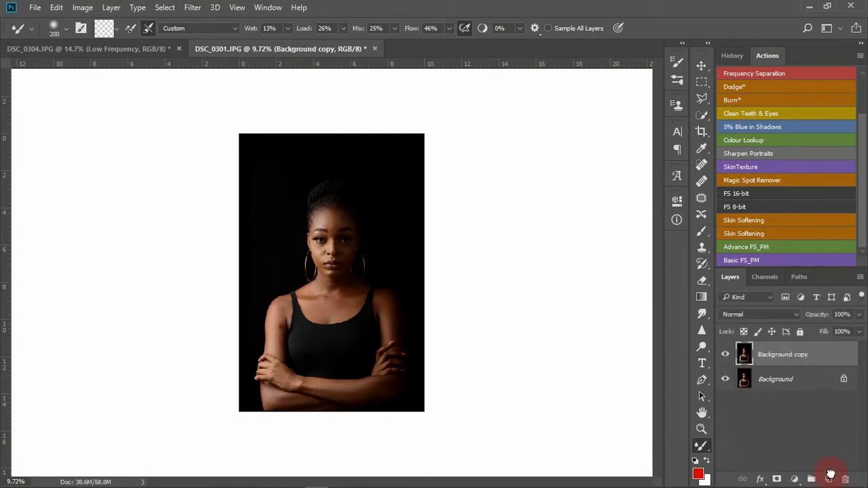
drag(809, 356, 828, 478)
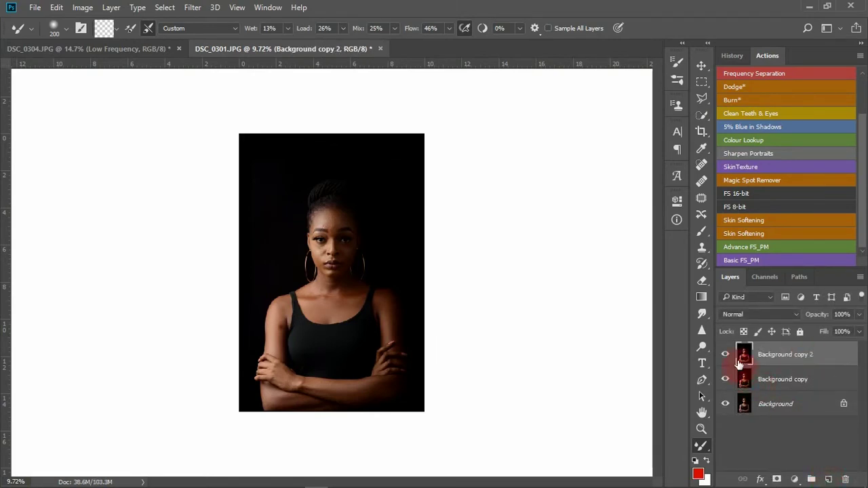
click(728, 356)
click(775, 381)
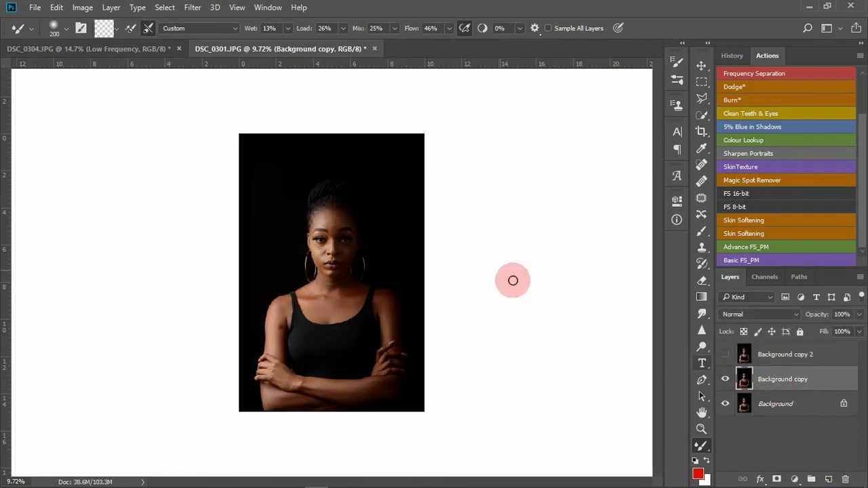
Step: Apply the Dust & Scratches filter to the Background copy layer with threshold 0, and make the upper copy visible again
drag(355, 232, 348, 171)
click(192, 8)
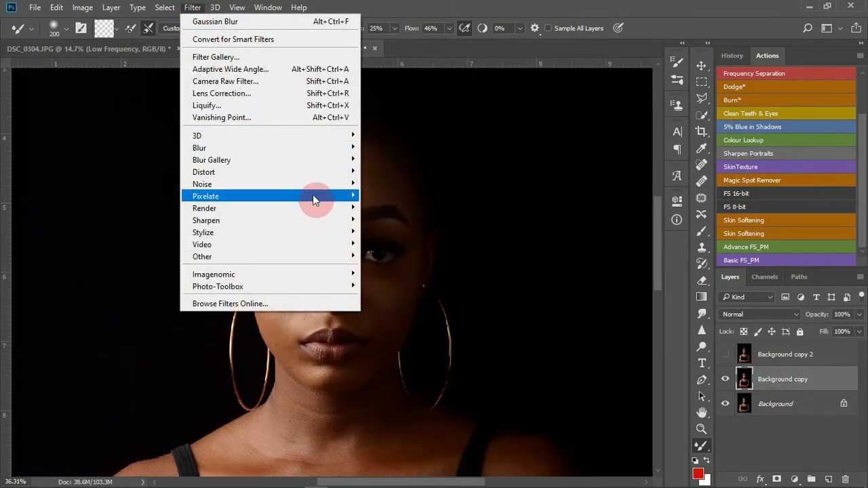
mouse_move(321, 198)
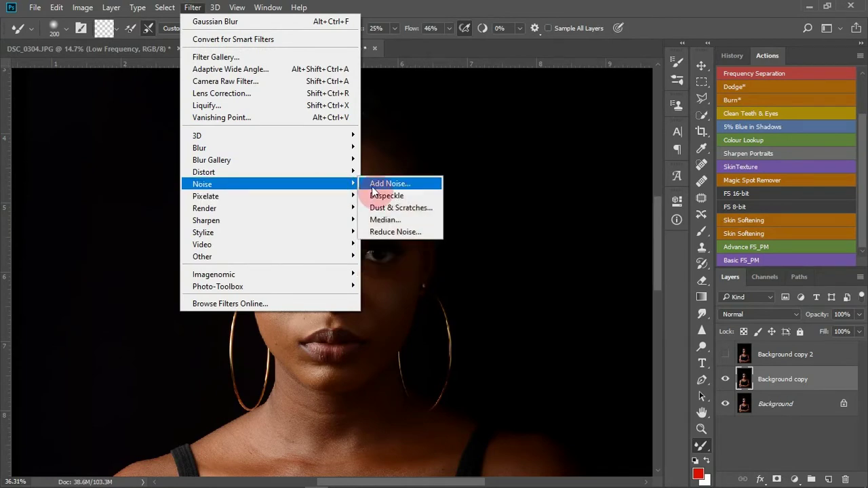
click(390, 208)
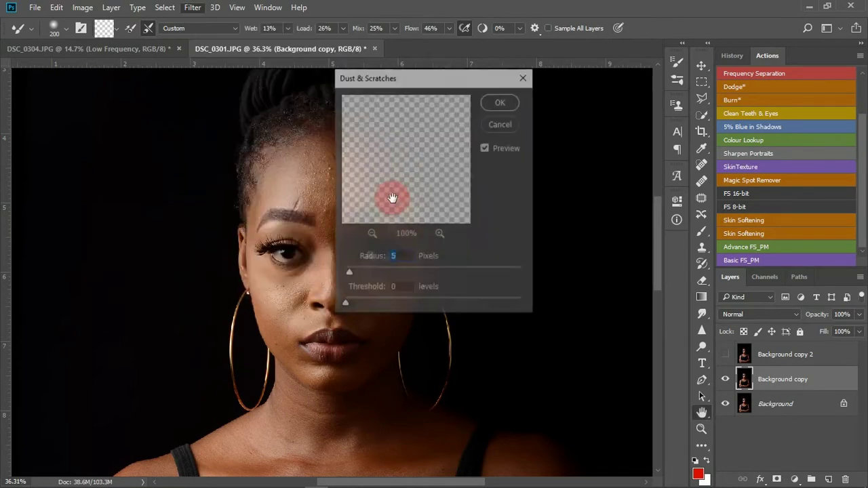
drag(403, 76, 502, 77)
click(470, 174)
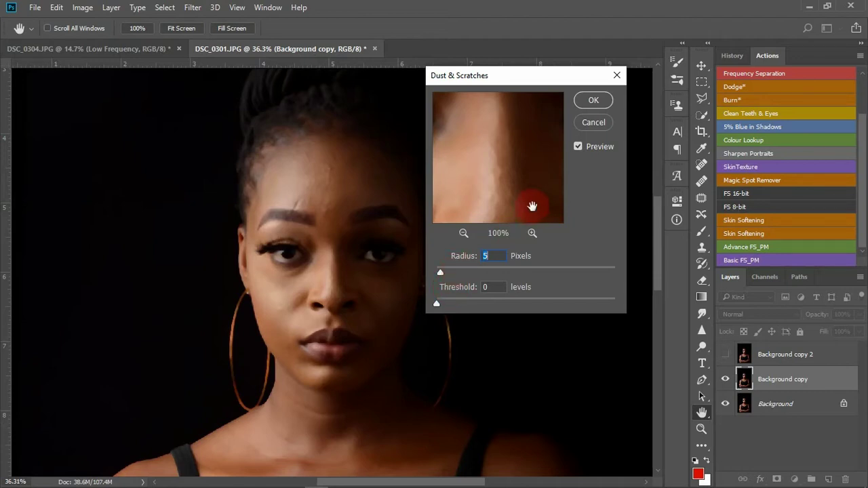
drag(442, 271, 443, 275)
click(594, 101)
key(b)
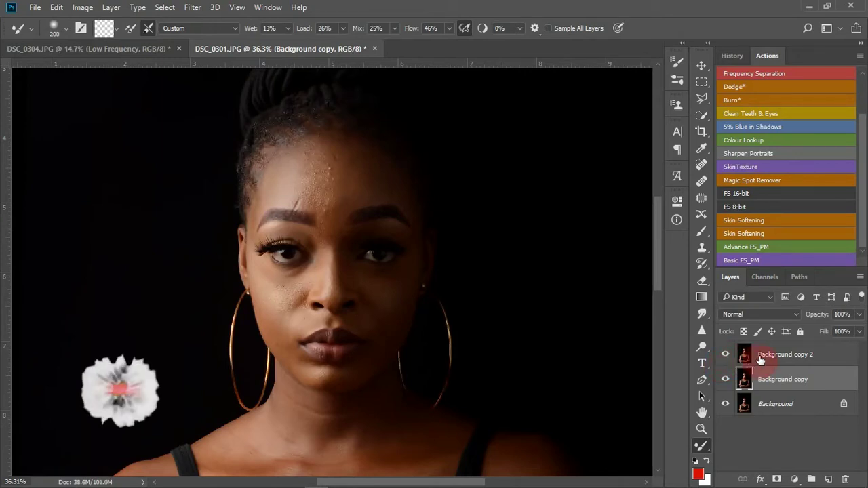
Step: Use Apply Image on Background copy 2 with layer Background copy, Subtract blending, opacity 100%, scale 2 and offset 128
click(753, 354)
click(75, 13)
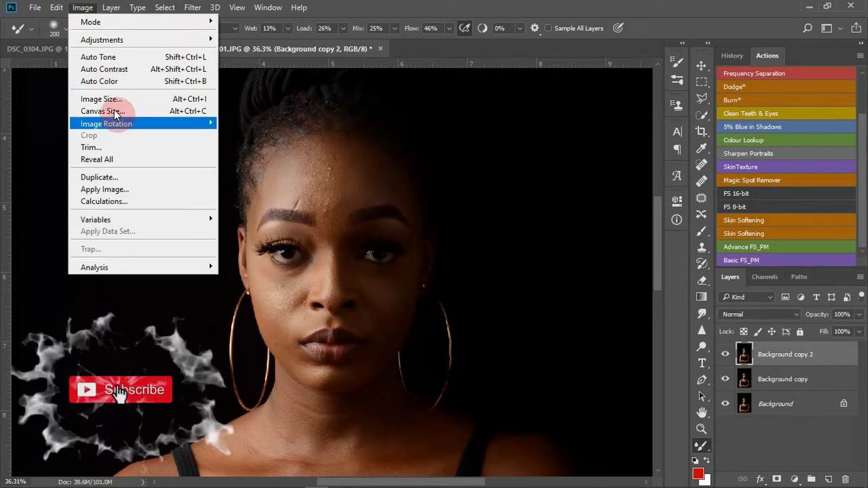
click(118, 188)
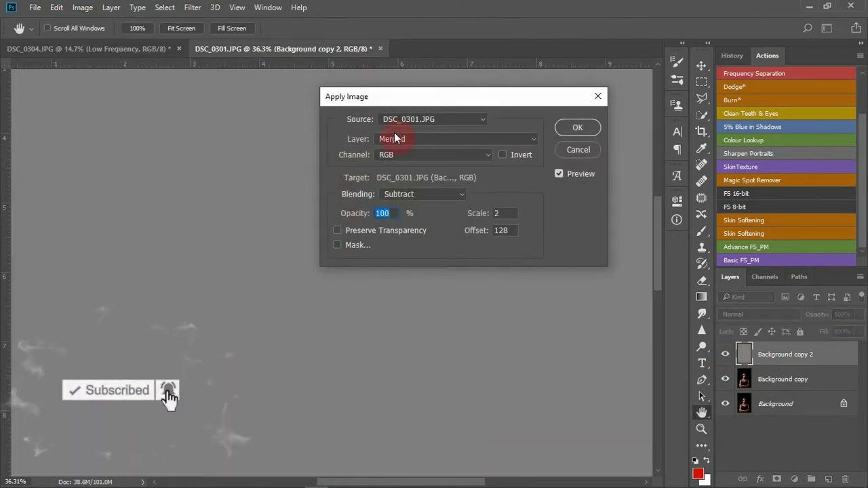
click(387, 138)
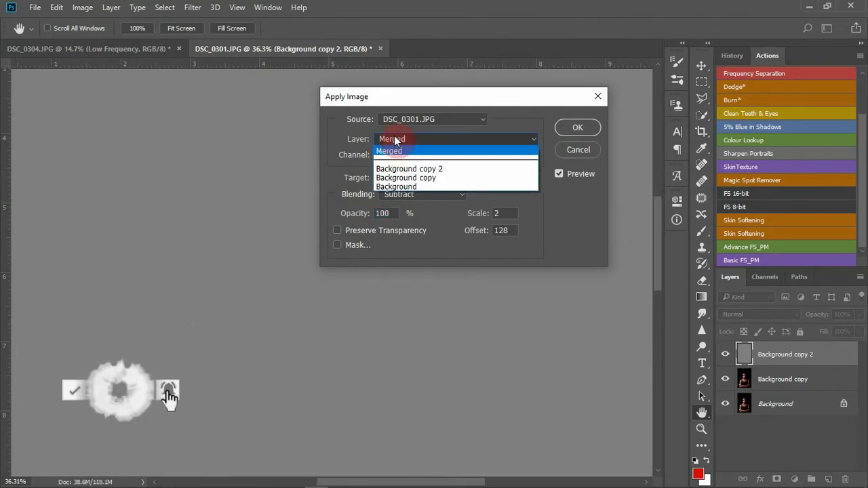
click(392, 178)
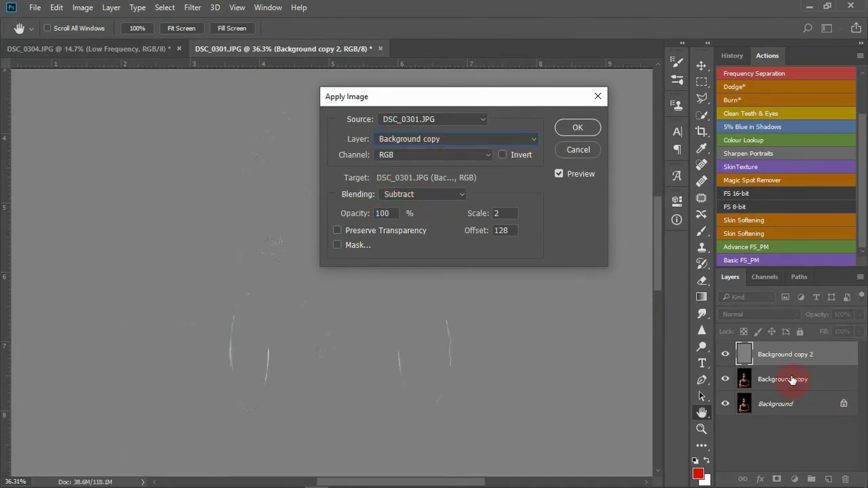
click(558, 173)
click(576, 128)
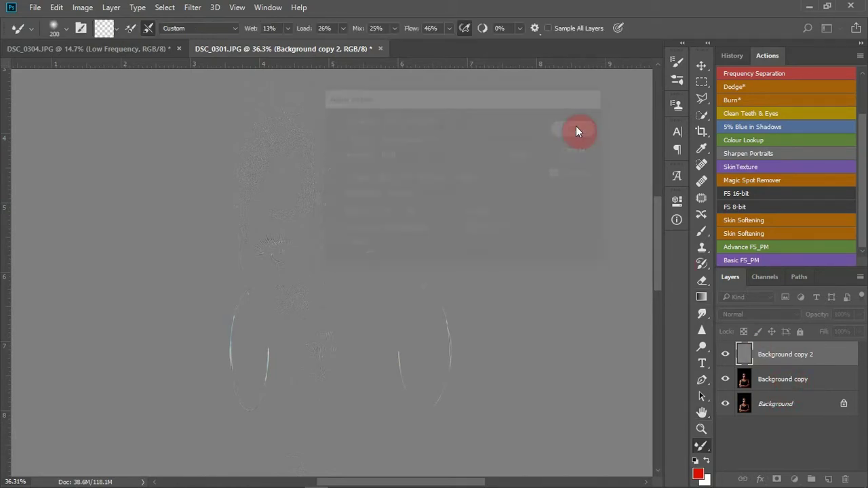
Step: Set Background copy 2 to the Linear Light blend mode and group it with the Background copy layer
drag(780, 313, 737, 213)
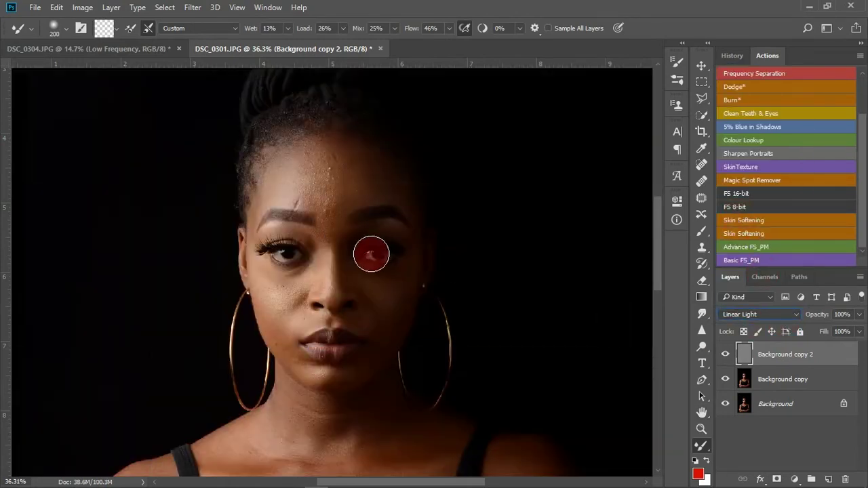
shift+click(763, 381)
drag(793, 382, 811, 480)
Step: Hide and show the new layer group to compare the image with the original
scroll(380, 319, down, 5)
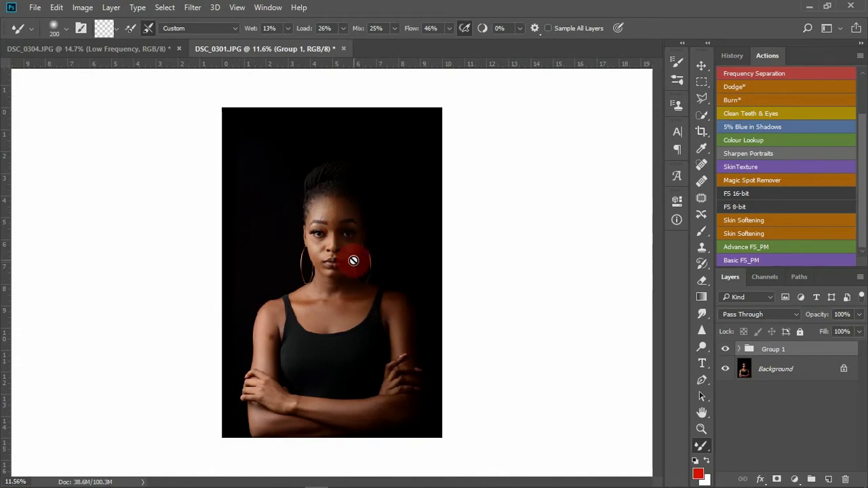
click(726, 349)
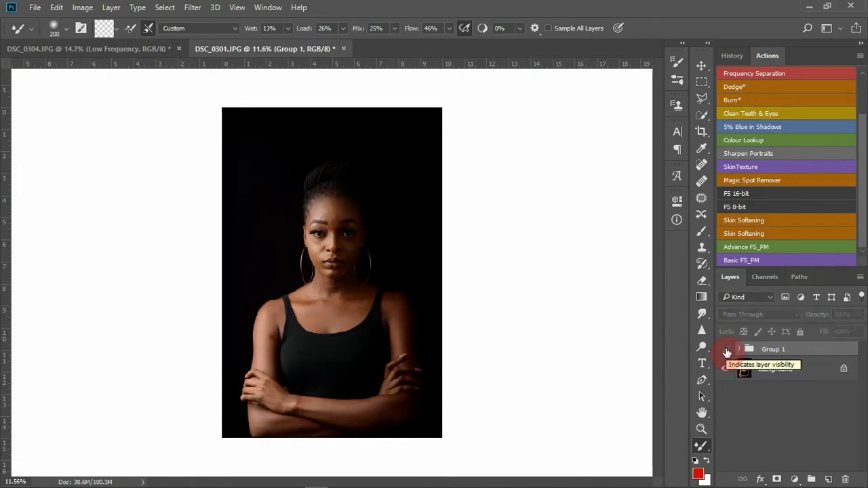
click(726, 350)
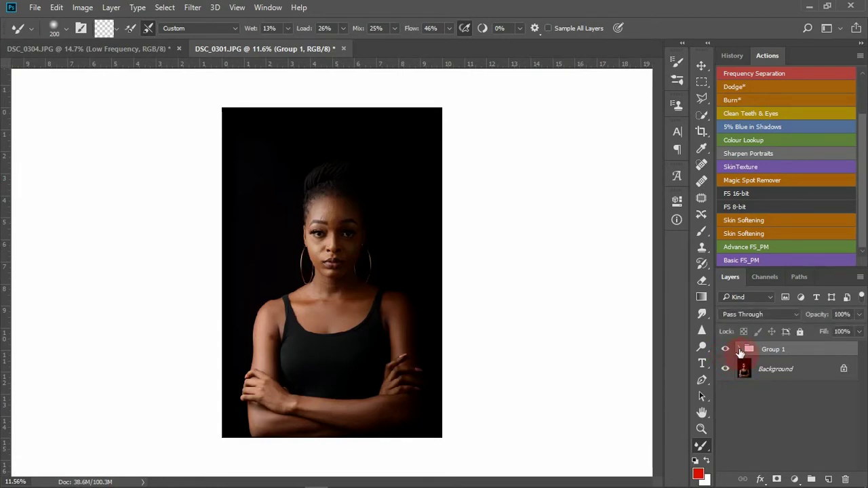
Step: Expand Group 1, duplicate the Background copy layer inside it and clip the duplicate to the layer below
click(740, 349)
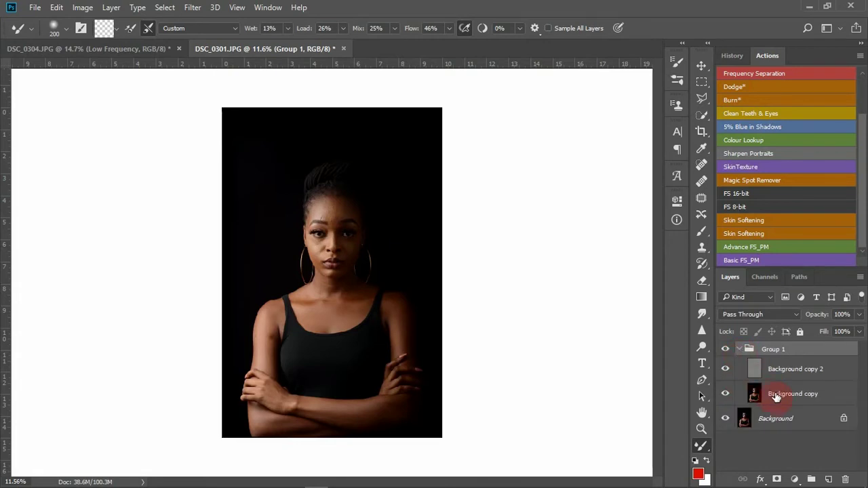
scroll(337, 238, up, 2)
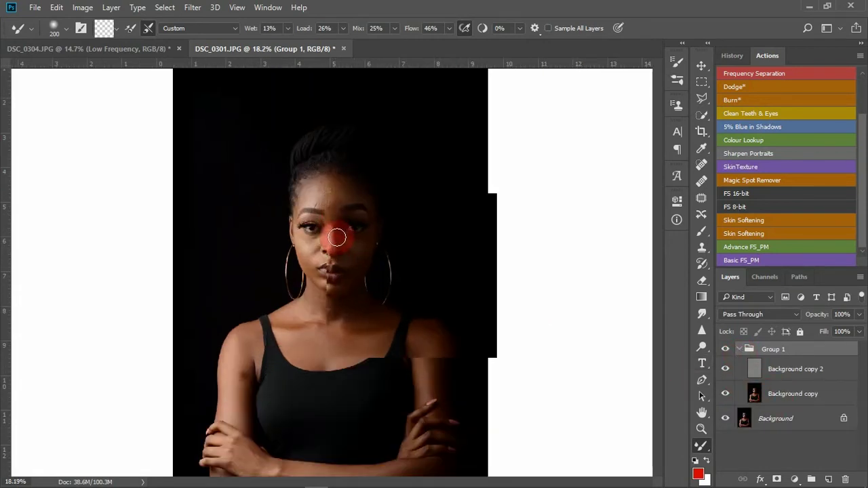
scroll(337, 238, up, 4)
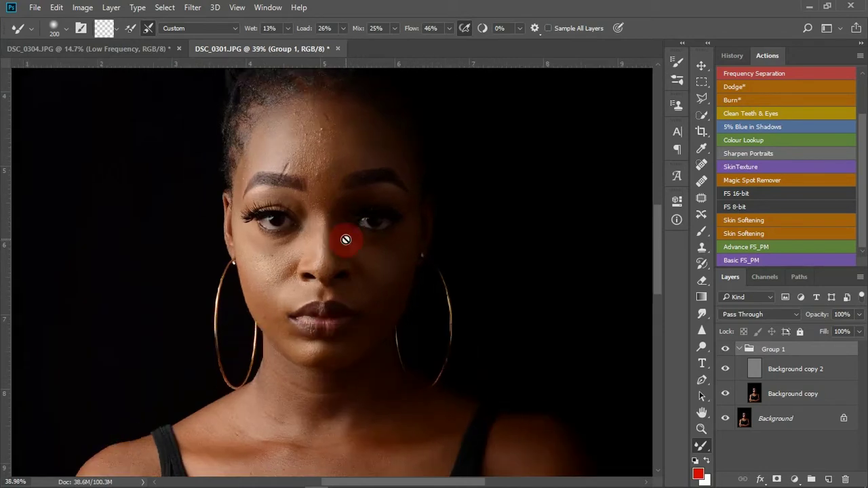
scroll(345, 239, down, 4)
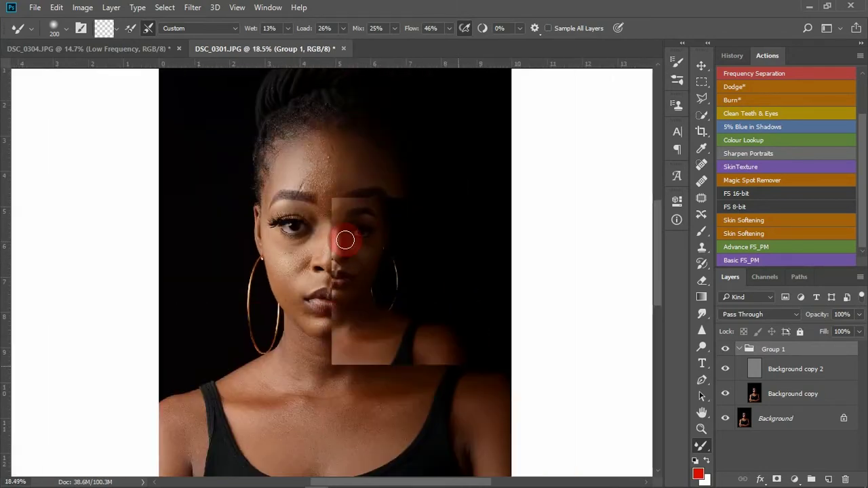
scroll(345, 239, down, 2)
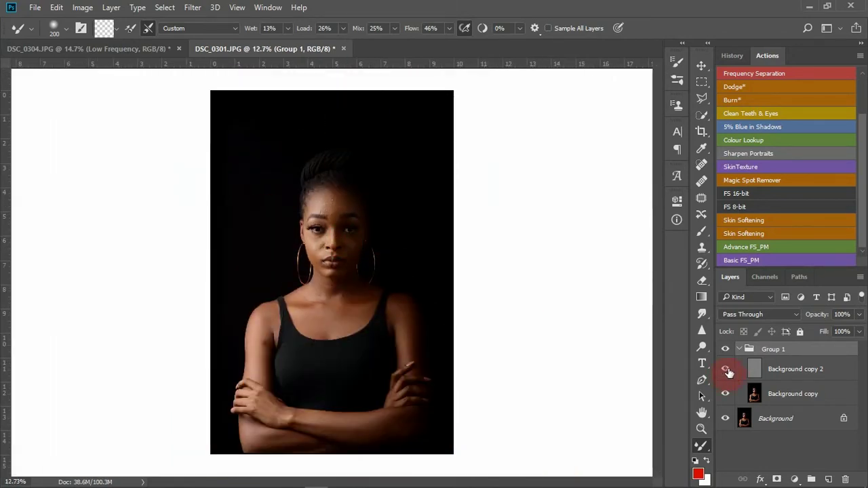
click(774, 397)
drag(796, 399, 832, 480)
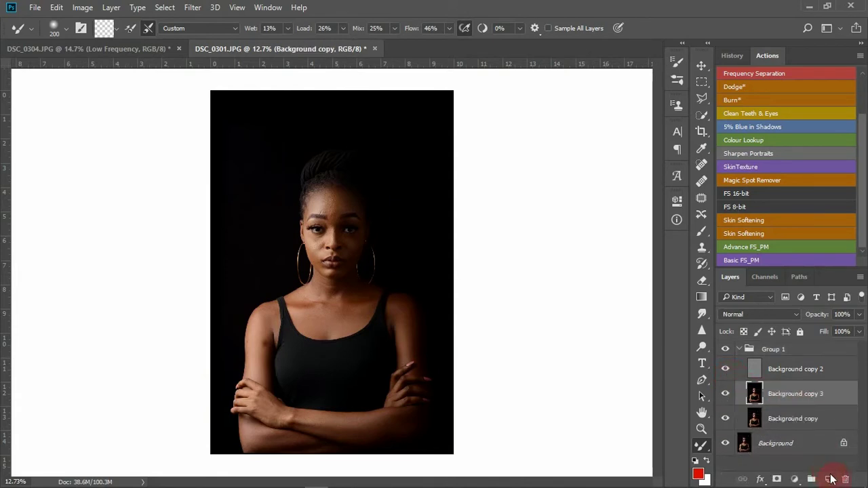
alt+click(801, 403)
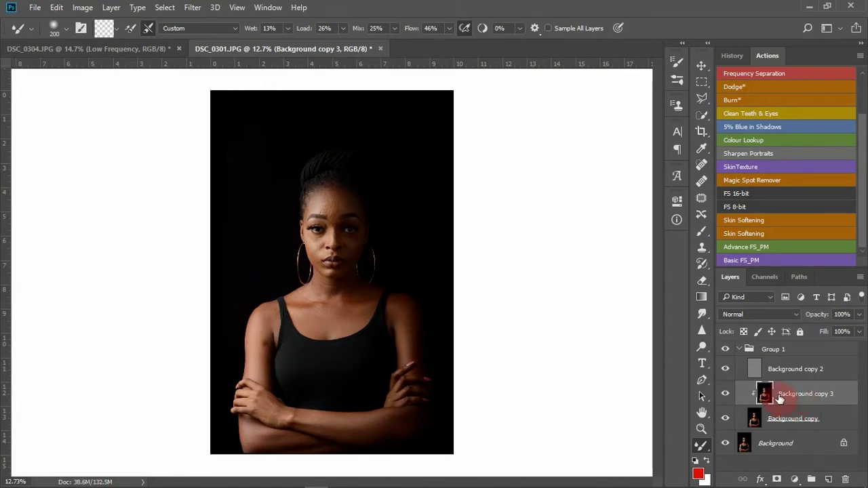
drag(382, 205, 326, 206)
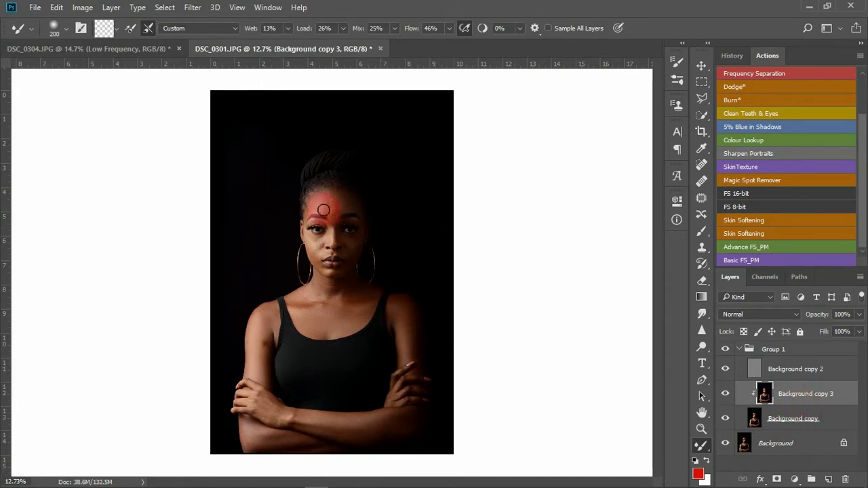
scroll(387, 197, up, 3)
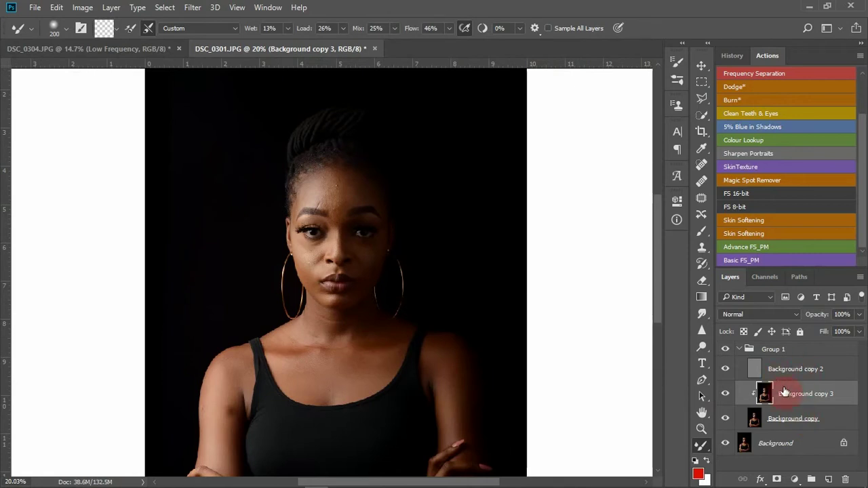
scroll(340, 229, up, 5)
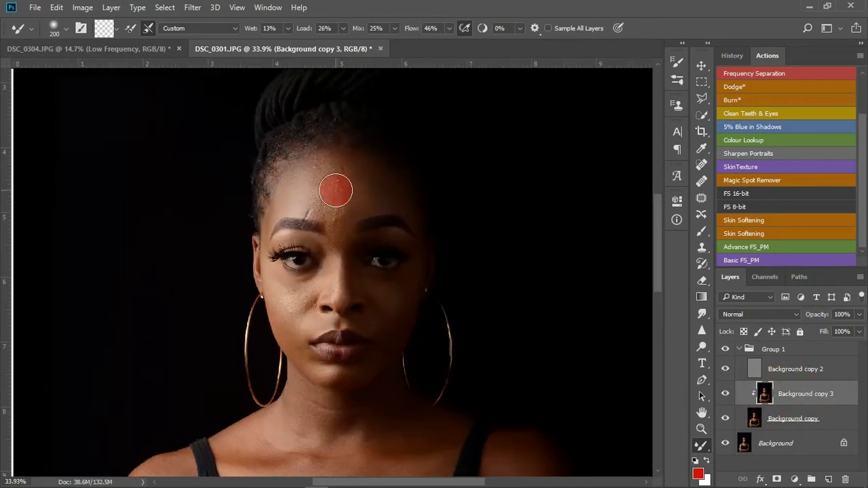
Step: Duplicate the Background copy 2 texture layer, clip the duplicate to it and set its blend mode to Normal
scroll(351, 230, down, 5)
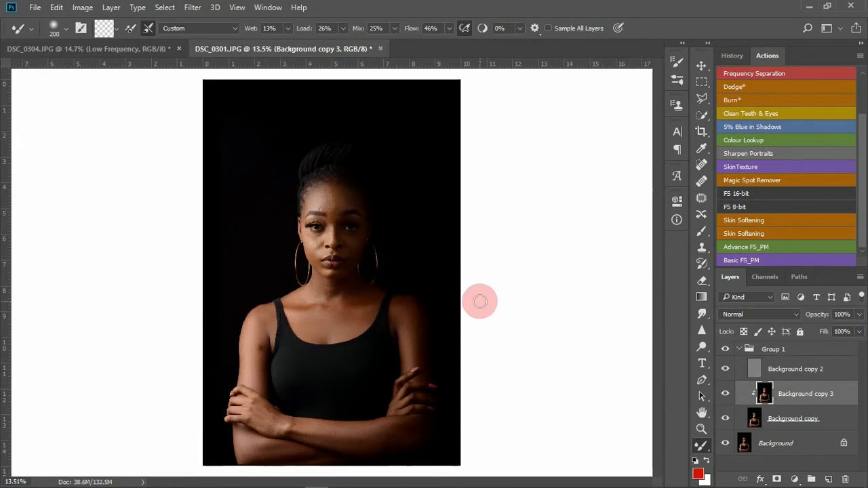
click(797, 371)
drag(797, 372, 828, 479)
drag(807, 409, 804, 375)
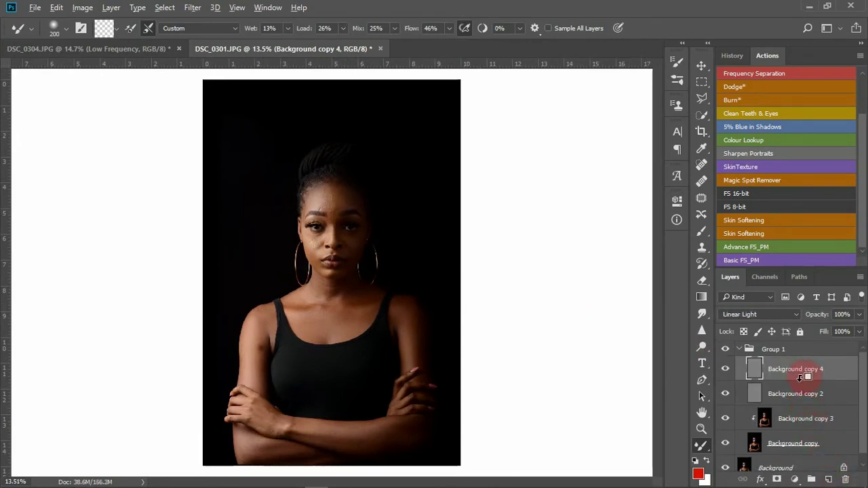
alt+click(801, 379)
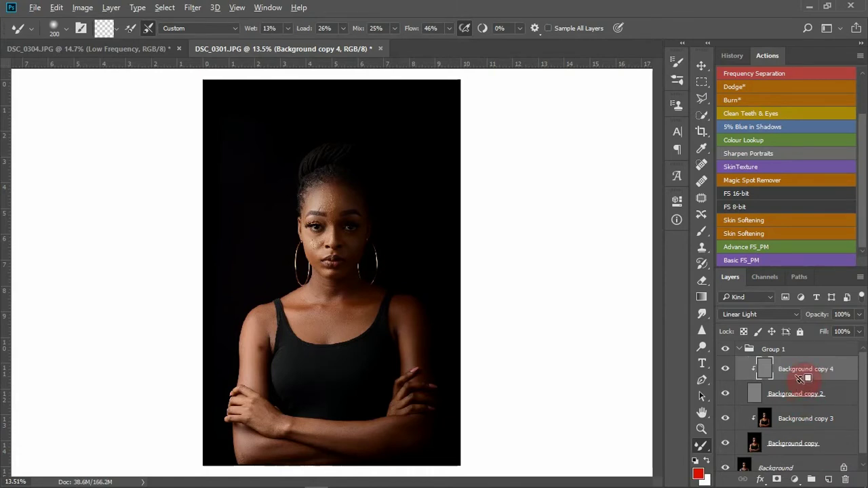
click(764, 317)
click(725, 66)
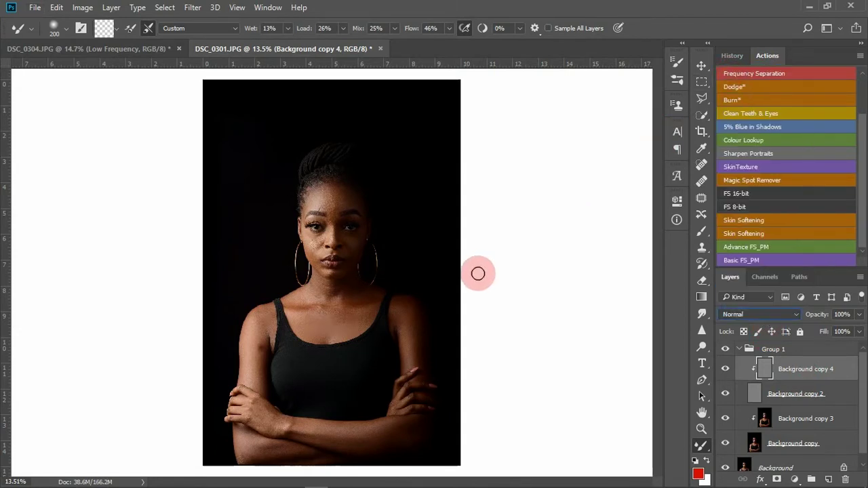
Step: Target the clipped Background copy 3 layer with the Mixer Brush and hide the Background copy 2 texture layer
click(740, 349)
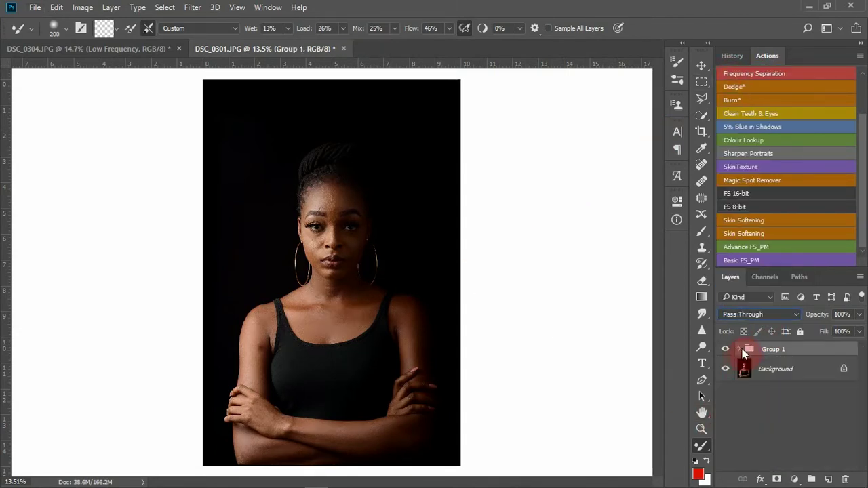
click(742, 348)
click(763, 418)
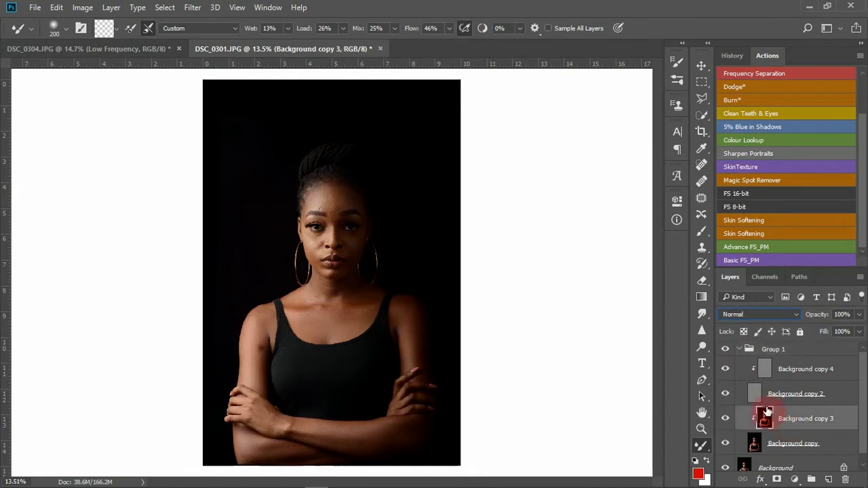
click(700, 446)
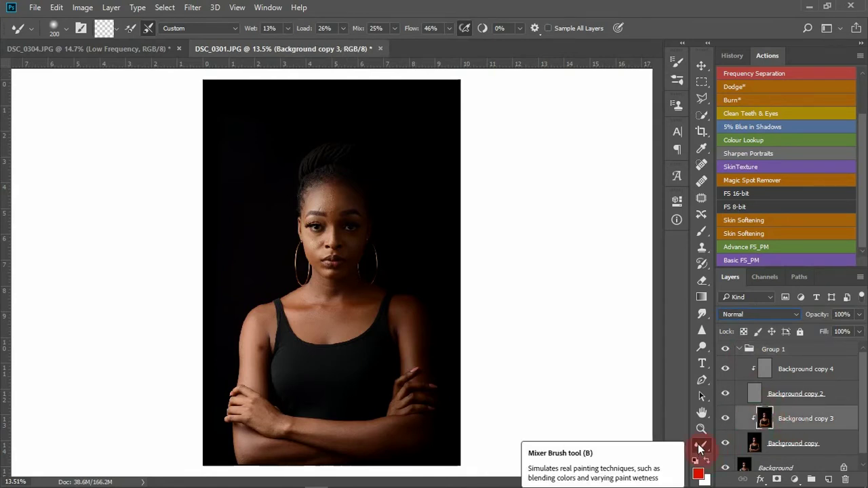
mouse_move(380, 234)
mouse_down()
mouse_move(318, 197)
mouse_move(394, 215)
mouse_up()
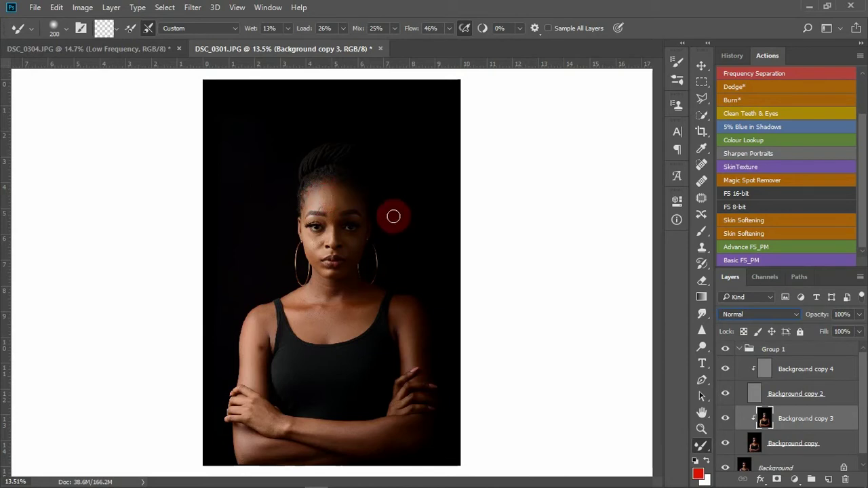
click(725, 395)
mouse_move(389, 216)
mouse_down()
mouse_move(338, 178)
mouse_move(358, 208)
mouse_move(379, 218)
mouse_move(428, 198)
mouse_up()
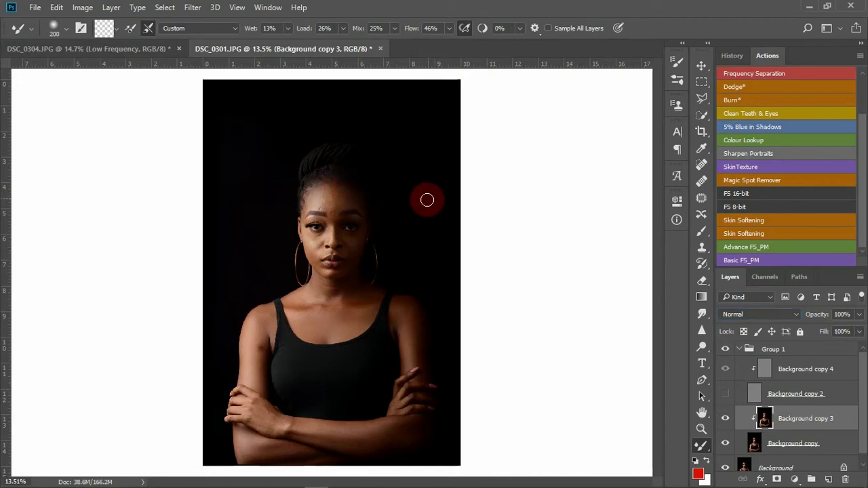
Step: Blend the forehead's skin tones on Background copy 3 with the Mixer Brush at size 150
scroll(336, 200, up, 5)
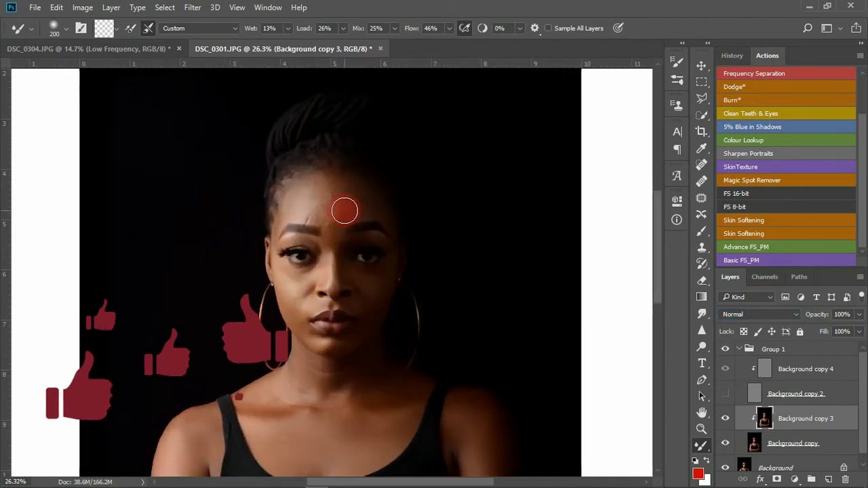
scroll(336, 202, up, 1)
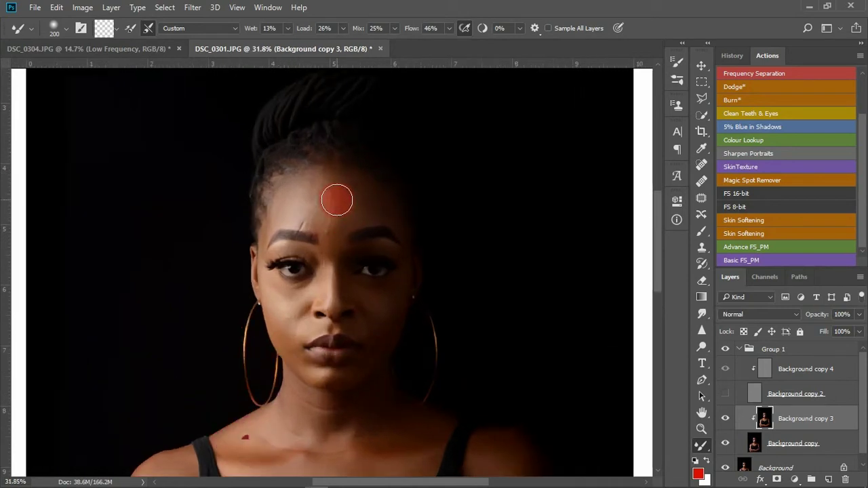
key(bracketleft)
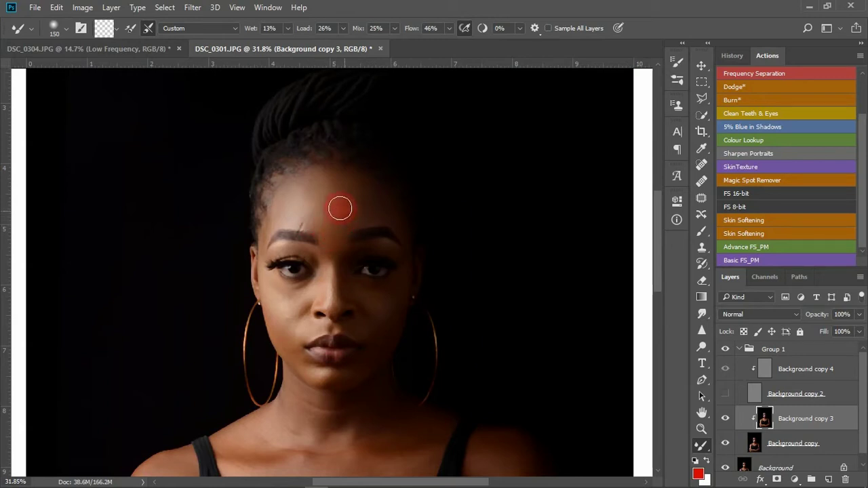
mouse_move(327, 191)
mouse_down()
mouse_move(301, 188)
mouse_move(299, 207)
mouse_move(310, 182)
mouse_move(298, 199)
mouse_move(305, 213)
mouse_move(328, 209)
mouse_move(324, 180)
mouse_up()
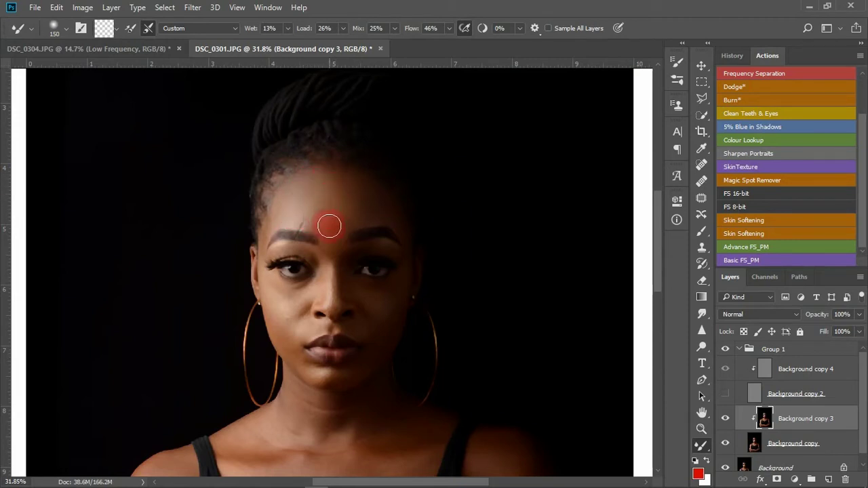
mouse_move(325, 223)
mouse_down()
mouse_move(335, 181)
mouse_move(336, 209)
mouse_move(347, 182)
mouse_move(359, 185)
mouse_move(361, 215)
mouse_move(308, 222)
mouse_move(280, 211)
mouse_move(329, 216)
mouse_move(342, 250)
mouse_move(350, 218)
mouse_move(372, 210)
mouse_move(344, 181)
mouse_move(387, 209)
mouse_move(364, 204)
mouse_move(397, 221)
mouse_move(397, 231)
mouse_move(330, 196)
mouse_move(329, 174)
mouse_move(348, 186)
mouse_move(302, 205)
mouse_move(319, 204)
mouse_move(326, 179)
mouse_up()
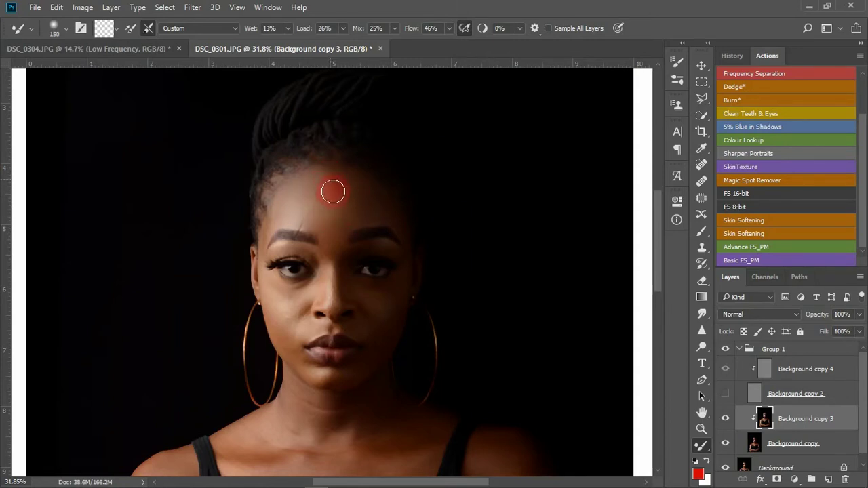
mouse_move(333, 190)
mouse_down()
mouse_move(355, 220)
mouse_move(351, 205)
mouse_move(329, 237)
mouse_move(345, 203)
mouse_up()
mouse_move(348, 215)
mouse_down()
mouse_move(364, 210)
mouse_move(342, 204)
mouse_move(324, 171)
mouse_up()
mouse_move(332, 228)
mouse_down()
mouse_move(291, 199)
mouse_move(296, 311)
mouse_move(309, 320)
mouse_move(343, 241)
mouse_move(337, 303)
mouse_move(348, 249)
mouse_move(345, 272)
mouse_move(344, 252)
mouse_move(346, 274)
mouse_up()
Step: Smooth the tones along the nose and between the eyebrows with the Mixer Brush at sizes 40 and 80
scroll(308, 320, up, 1)
scroll(309, 320, up, 2)
key(bracketleft)
key(bracketleft)
key(bracketleft)
key(bracketleft)
key(bracketleft)
key(bracketleft)
key(bracketleft)
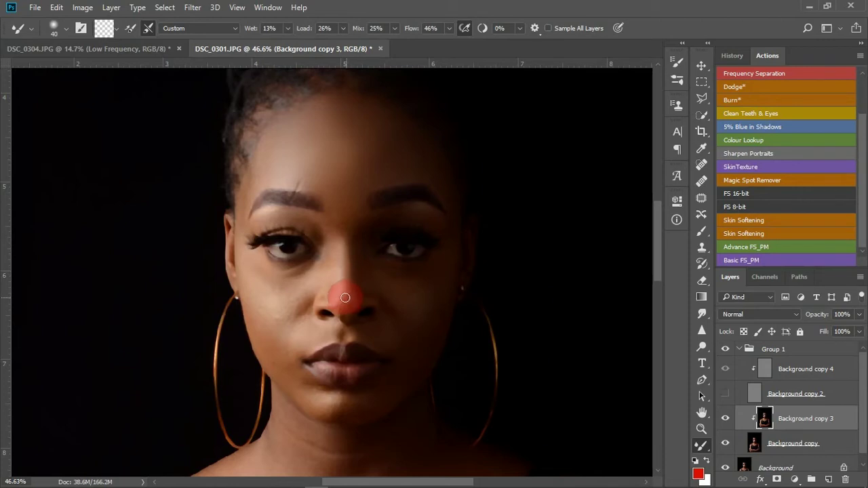
mouse_move(346, 310)
mouse_down()
mouse_move(358, 290)
mouse_move(348, 243)
mouse_move(348, 297)
mouse_move(336, 281)
mouse_move(344, 296)
mouse_move(329, 293)
mouse_move(340, 240)
mouse_up()
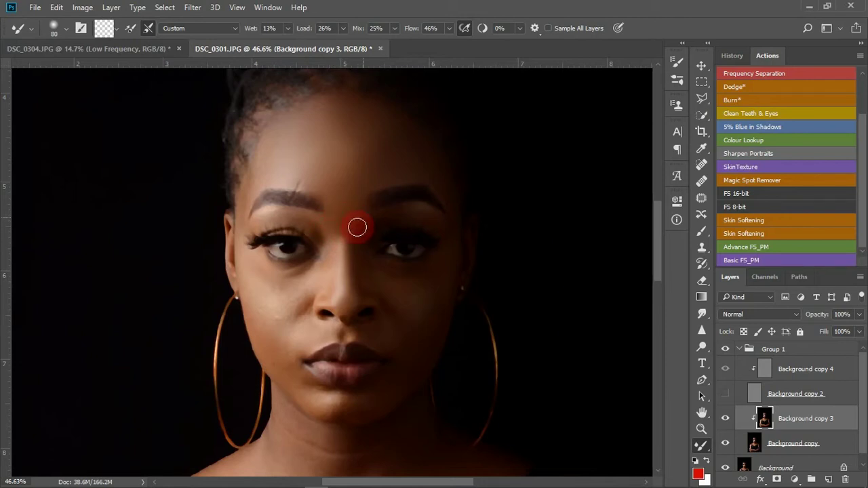
mouse_move(357, 228)
mouse_down()
mouse_move(334, 214)
mouse_move(347, 200)
mouse_move(345, 229)
mouse_move(386, 215)
mouse_move(355, 242)
mouse_move(375, 220)
mouse_move(399, 214)
mouse_move(355, 230)
mouse_move(362, 209)
mouse_move(422, 216)
mouse_move(411, 219)
mouse_move(453, 236)
mouse_move(453, 205)
mouse_move(424, 196)
mouse_move(449, 194)
mouse_move(342, 191)
mouse_up()
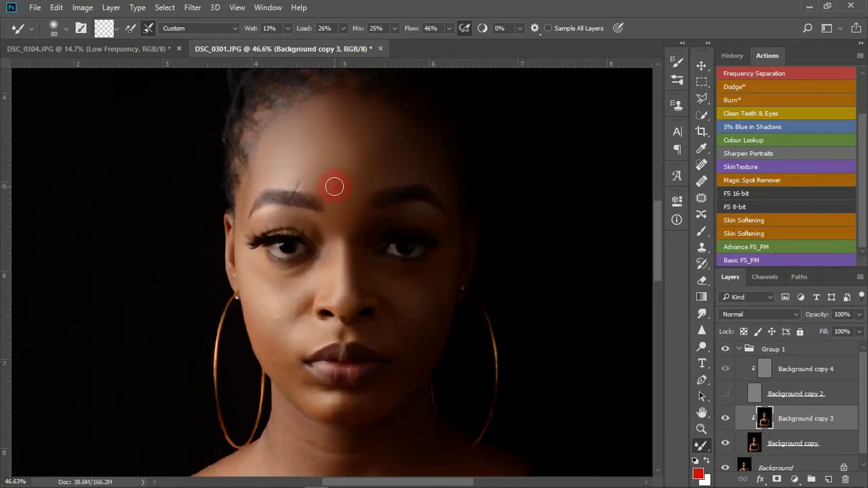
mouse_move(335, 186)
mouse_down()
mouse_move(320, 171)
mouse_move(352, 156)
mouse_move(322, 187)
mouse_move(329, 173)
mouse_move(337, 182)
mouse_move(352, 166)
mouse_move(337, 171)
mouse_move(344, 141)
mouse_move(329, 117)
mouse_move(369, 137)
mouse_move(356, 158)
mouse_move(291, 146)
mouse_move(304, 142)
mouse_move(437, 183)
mouse_move(459, 221)
mouse_move(456, 235)
mouse_move(421, 214)
mouse_move(402, 230)
mouse_up()
Step: Blend the tones around the eye, brighter cheek and upper lip with the Mixer Brush at size 100
key(bracketright)
key(bracketright)
mouse_move(263, 221)
mouse_down()
mouse_move(310, 217)
mouse_move(327, 236)
mouse_move(312, 228)
mouse_move(324, 249)
mouse_move(275, 216)
mouse_move(259, 218)
mouse_move(257, 181)
mouse_move(241, 240)
mouse_move(259, 181)
mouse_move(246, 191)
mouse_move(250, 182)
mouse_move(244, 212)
mouse_move(264, 275)
mouse_move(280, 295)
mouse_move(264, 299)
mouse_move(269, 314)
mouse_move(281, 310)
mouse_move(273, 306)
mouse_move(278, 287)
mouse_move(249, 263)
mouse_move(292, 287)
mouse_move(284, 283)
mouse_move(322, 268)
mouse_move(285, 283)
mouse_move(288, 309)
mouse_move(310, 278)
mouse_move(281, 308)
mouse_move(258, 301)
mouse_move(275, 343)
mouse_move(296, 287)
mouse_move(279, 277)
mouse_move(297, 325)
mouse_move(312, 338)
mouse_move(274, 333)
mouse_move(283, 348)
mouse_move(269, 334)
mouse_move(286, 354)
mouse_move(260, 314)
mouse_move(291, 297)
mouse_move(293, 310)
mouse_move(288, 286)
mouse_move(273, 295)
mouse_move(262, 278)
mouse_move(276, 345)
mouse_move(299, 388)
mouse_move(310, 400)
mouse_move(348, 407)
mouse_move(387, 373)
mouse_move(375, 410)
mouse_move(338, 413)
mouse_move(307, 389)
mouse_move(302, 397)
mouse_move(298, 335)
mouse_move(320, 331)
mouse_move(299, 295)
mouse_move(401, 271)
mouse_move(380, 336)
mouse_up()
key(bracketright)
key(bracketleft)
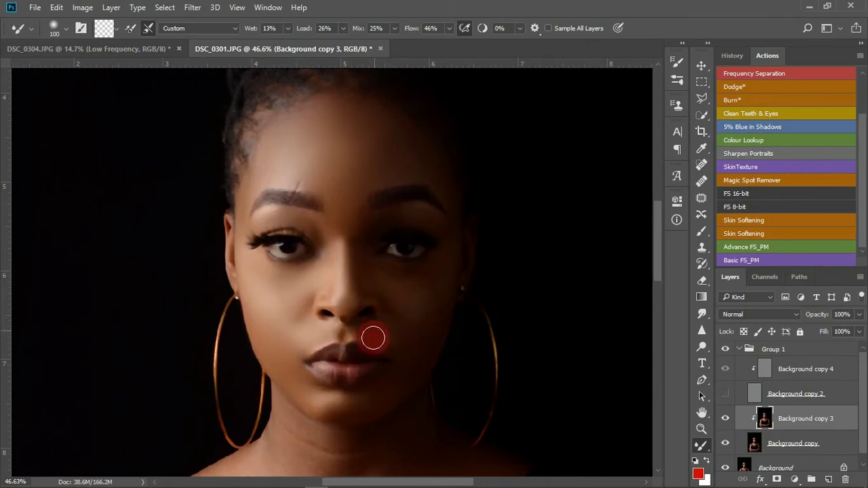
Step: Smooth the shaded cheek beside the nose with the Mixer Brush at up to size 150
key(bracketright)
key(bracketright)
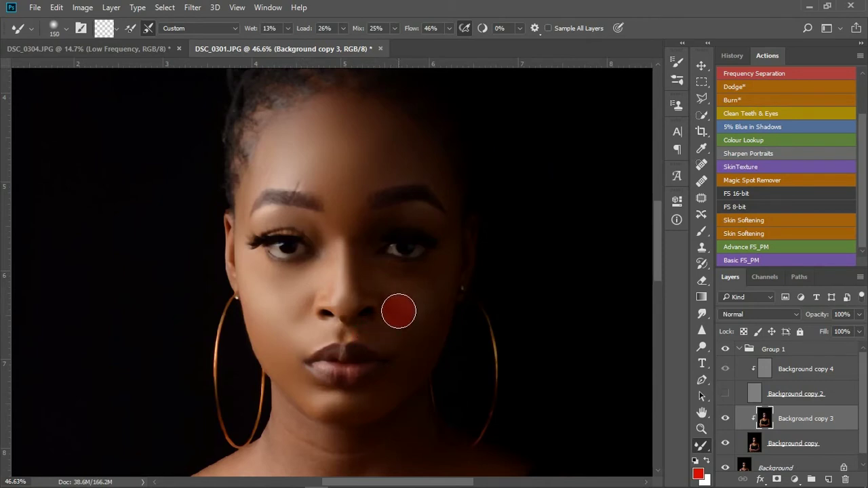
key(bracketleft)
mouse_move(393, 293)
mouse_down()
mouse_move(366, 281)
mouse_move(358, 249)
mouse_move(368, 282)
mouse_move(397, 286)
mouse_move(376, 275)
mouse_move(400, 284)
mouse_move(438, 266)
mouse_move(434, 281)
mouse_move(445, 275)
mouse_move(418, 297)
mouse_move(443, 315)
mouse_move(416, 349)
mouse_move(413, 333)
mouse_move(382, 335)
mouse_move(395, 320)
mouse_move(386, 297)
mouse_move(395, 307)
mouse_move(367, 277)
mouse_up()
key(bracketright)
scroll(282, 343, down, 2)
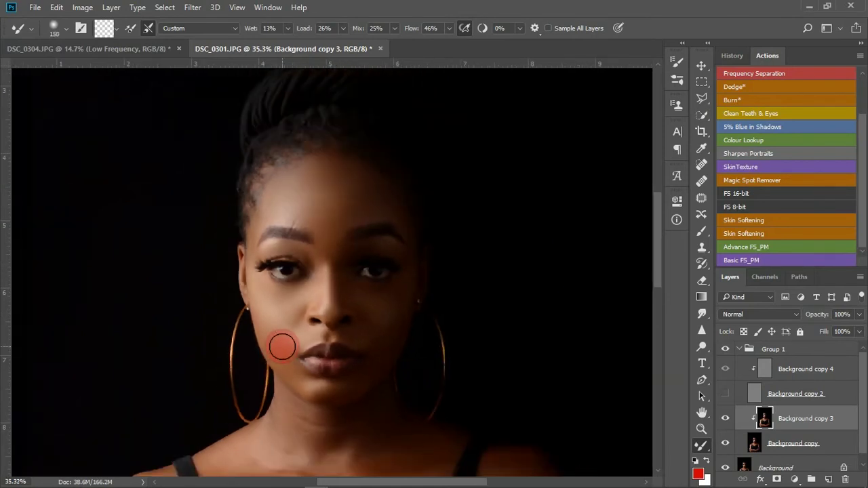
scroll(282, 346, up, 2)
key(bracketright)
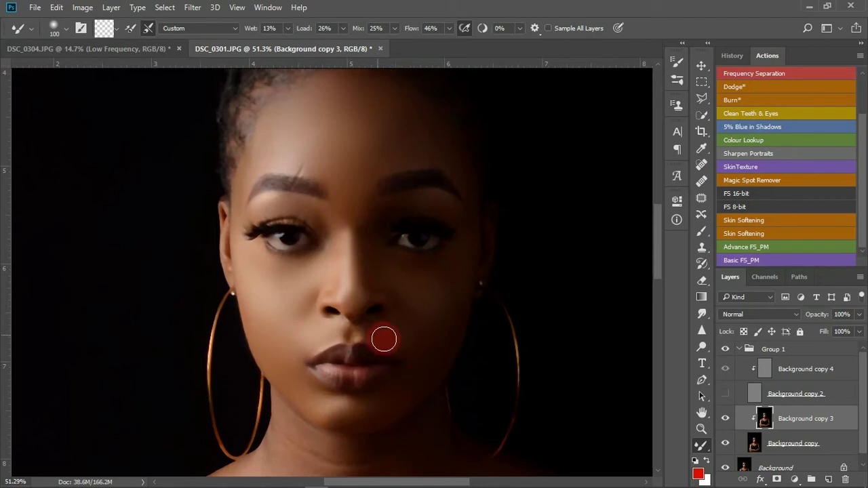
Step: Blend the tones of the lower and upper lips with the Mixer Brush at size 40
key(bracketleft)
key(bracketleft)
key(bracketleft)
key(bracketleft)
scroll(349, 339, up, 5)
key(bracketleft)
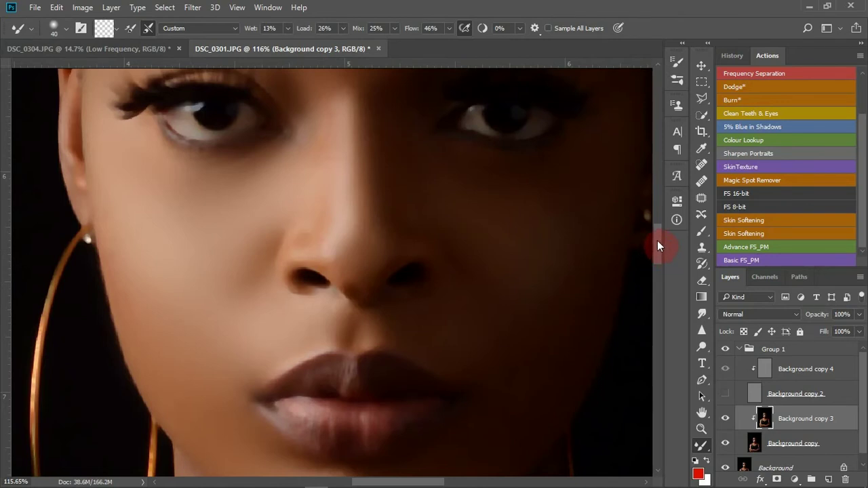
drag(658, 240, 658, 257)
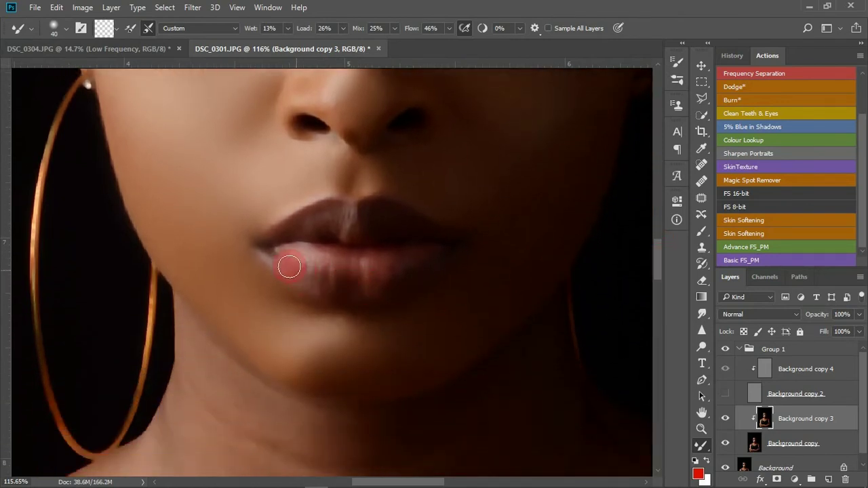
mouse_move(289, 267)
mouse_down()
mouse_move(329, 279)
mouse_move(326, 291)
mouse_move(361, 292)
mouse_move(340, 286)
mouse_move(374, 288)
mouse_move(427, 261)
mouse_move(321, 259)
mouse_move(363, 267)
mouse_move(290, 251)
mouse_move(333, 276)
mouse_move(384, 276)
mouse_up()
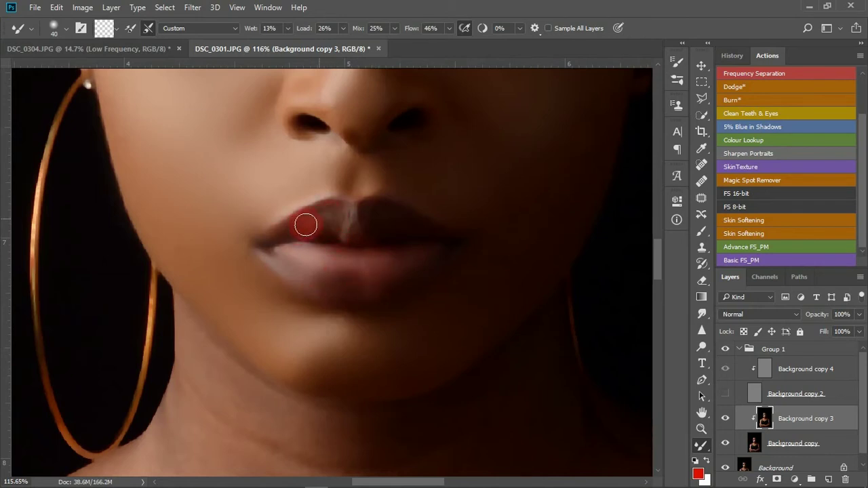
mouse_move(280, 234)
mouse_down()
mouse_move(346, 217)
mouse_move(351, 232)
mouse_move(367, 219)
mouse_move(361, 213)
mouse_move(423, 228)
mouse_move(354, 225)
mouse_move(354, 209)
mouse_move(358, 230)
mouse_up()
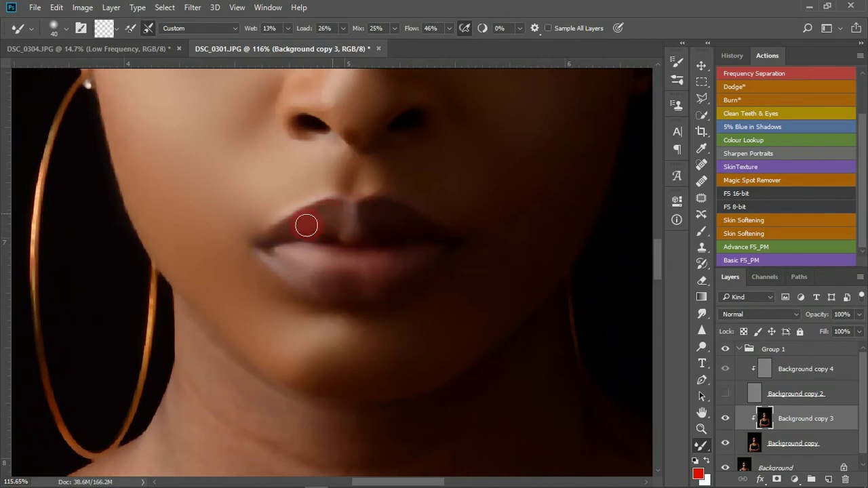
mouse_move(306, 226)
mouse_down()
mouse_move(273, 239)
mouse_move(271, 257)
mouse_move(341, 287)
mouse_move(409, 278)
mouse_up()
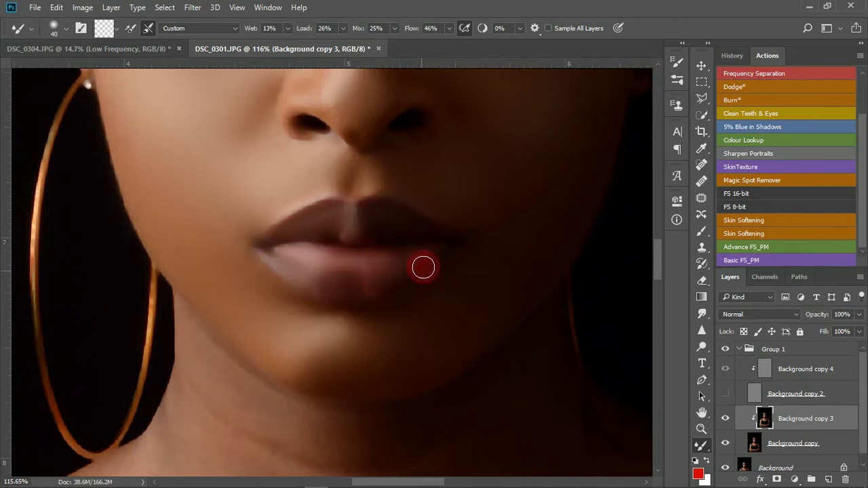
Step: Show Background copy 2 again, then hide and show Group 1 to compare the retouched face with the original
scroll(400, 271, down, 8)
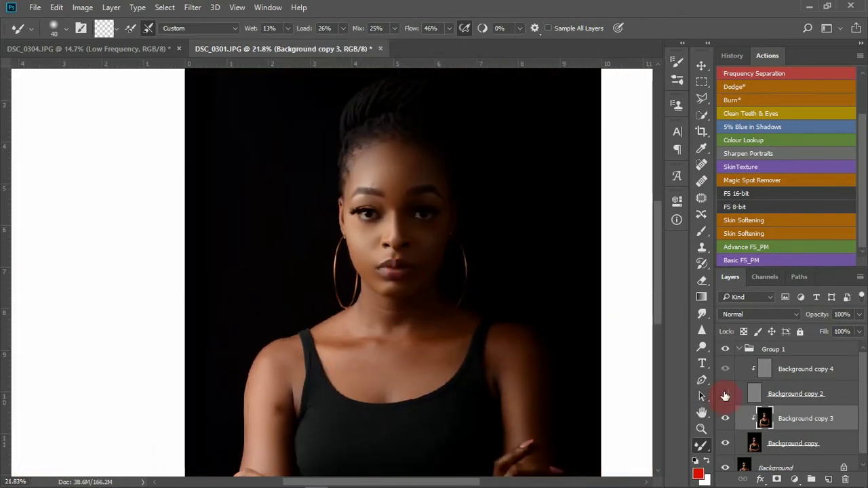
scroll(441, 187, up, 3)
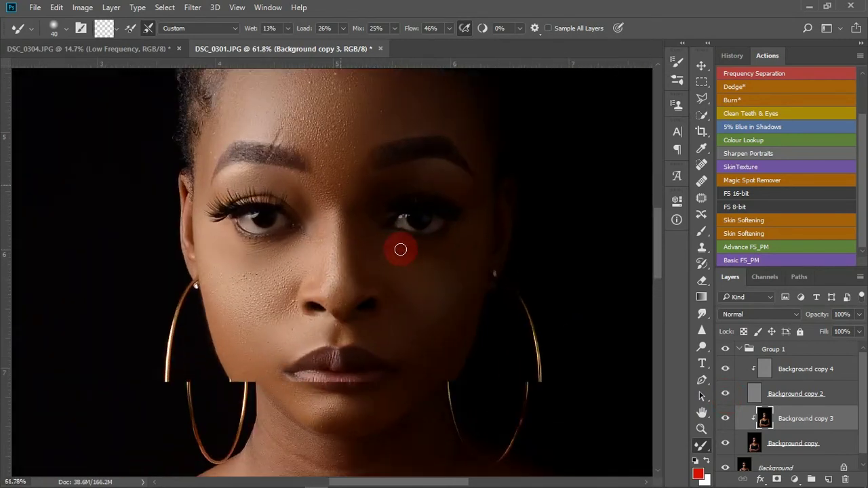
scroll(400, 248, up, 2)
scroll(544, 365, down, 2)
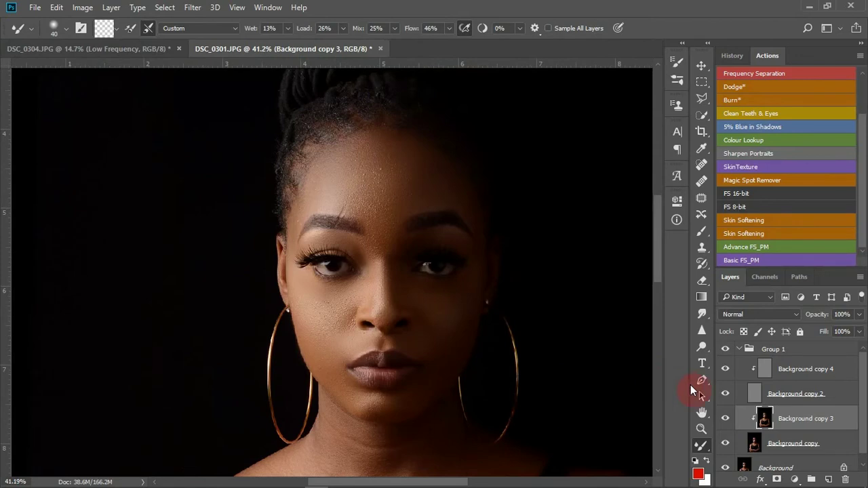
click(725, 352)
click(725, 351)
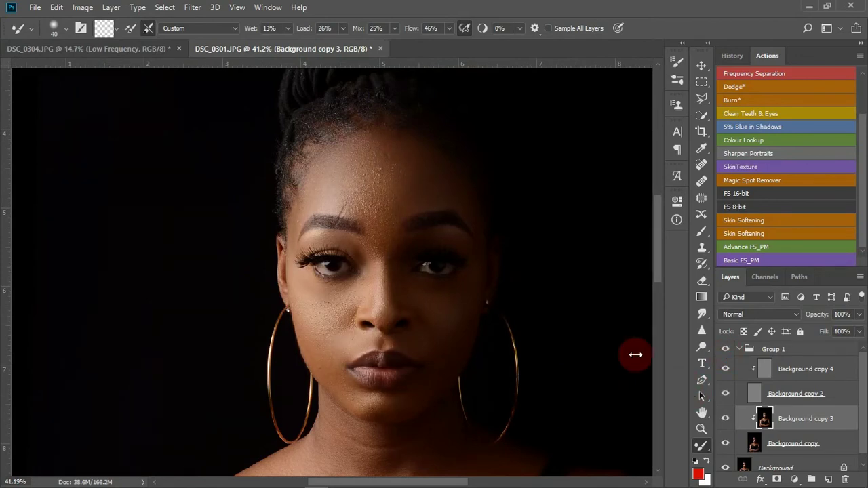
Step: Hide Background copy 2 and smooth the upper chest tones with the Mixer Brush at size 150 to 175
scroll(395, 319, down, 3)
scroll(396, 320, down, 2)
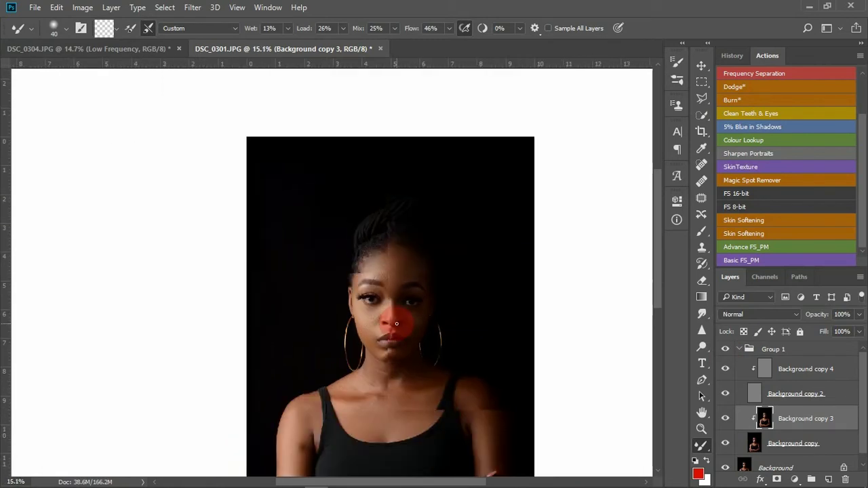
scroll(351, 353, up, 3)
scroll(353, 350, up, 3)
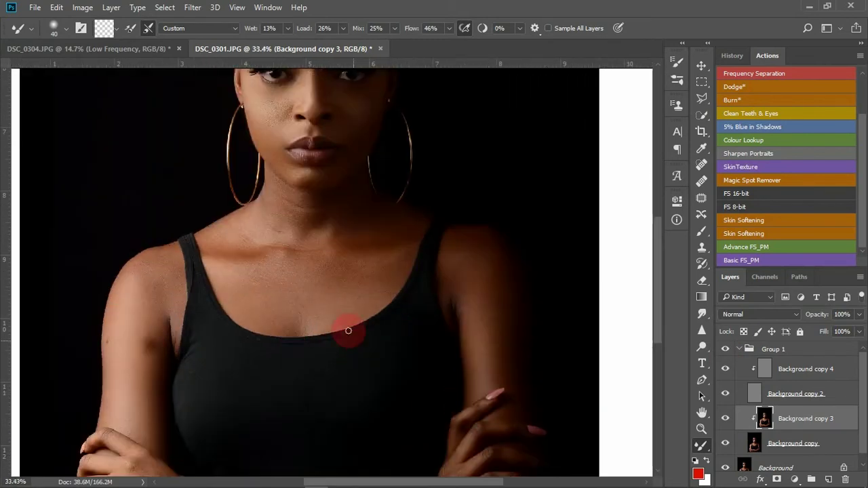
click(726, 396)
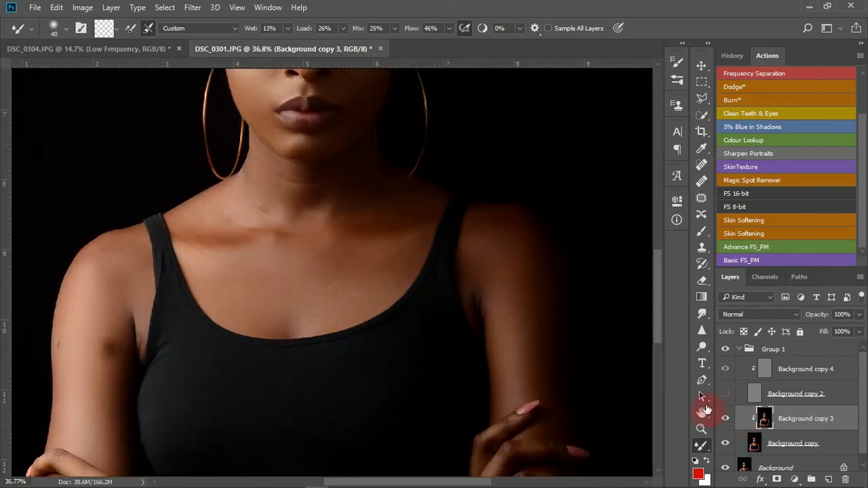
key(bracketright)
key(bracketright)
key(bracketright)
key(bracketright)
key(bracketright)
key(bracketright)
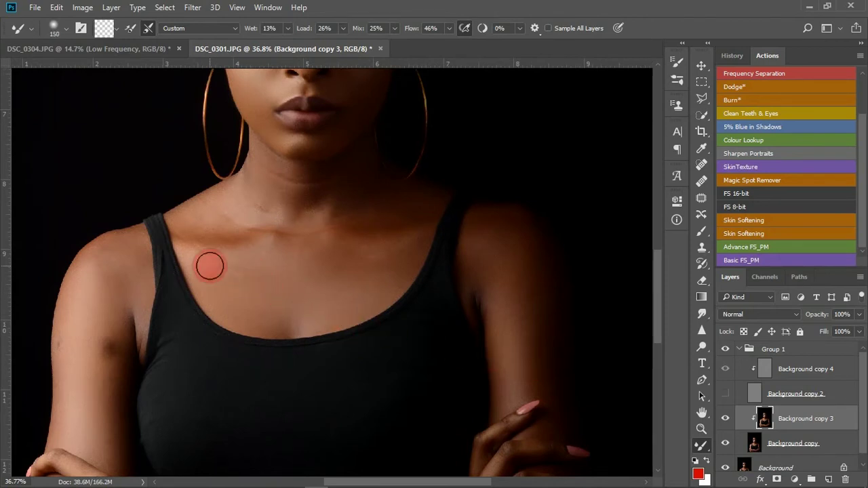
key(bracketright)
key(bracketright)
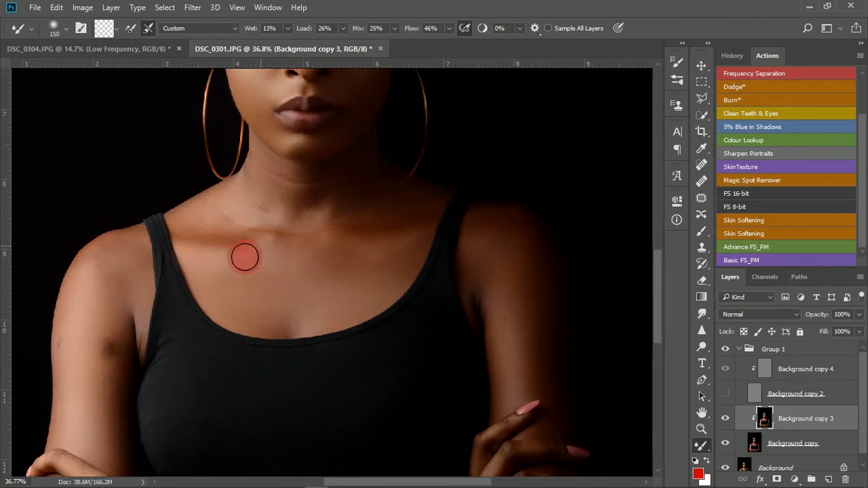
key(bracketright)
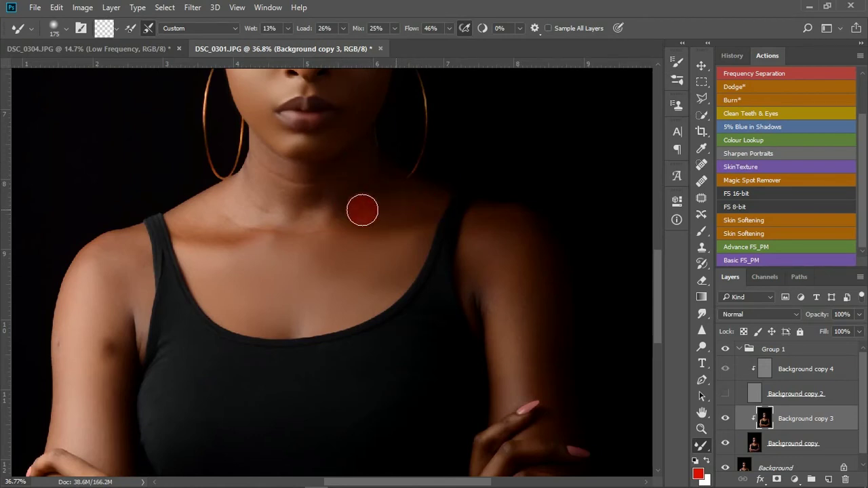
Step: Blend the neck, collarbone and shaded chest tones with the Mixer Brush, reducing its size to 125, and show Background copy 2 again
mouse_move(363, 211)
mouse_down()
mouse_move(305, 218)
mouse_move(304, 180)
mouse_move(287, 211)
mouse_move(317, 183)
mouse_move(288, 192)
mouse_move(262, 169)
mouse_move(264, 188)
mouse_move(272, 176)
mouse_move(274, 194)
mouse_move(280, 185)
mouse_move(240, 215)
mouse_move(223, 202)
mouse_move(186, 224)
mouse_move(233, 240)
mouse_move(180, 238)
mouse_move(235, 240)
mouse_move(180, 239)
mouse_move(249, 236)
mouse_move(193, 243)
mouse_move(211, 211)
mouse_move(179, 223)
mouse_move(229, 203)
mouse_move(253, 168)
mouse_move(251, 184)
mouse_move(260, 175)
mouse_move(257, 141)
mouse_move(259, 209)
mouse_move(293, 182)
mouse_move(252, 219)
mouse_move(291, 221)
mouse_move(333, 196)
mouse_move(358, 227)
mouse_move(405, 211)
mouse_move(453, 278)
mouse_up()
key(bracketleft)
key(bracketleft)
key(bracketleft)
key(bracketleft)
key(bracketright)
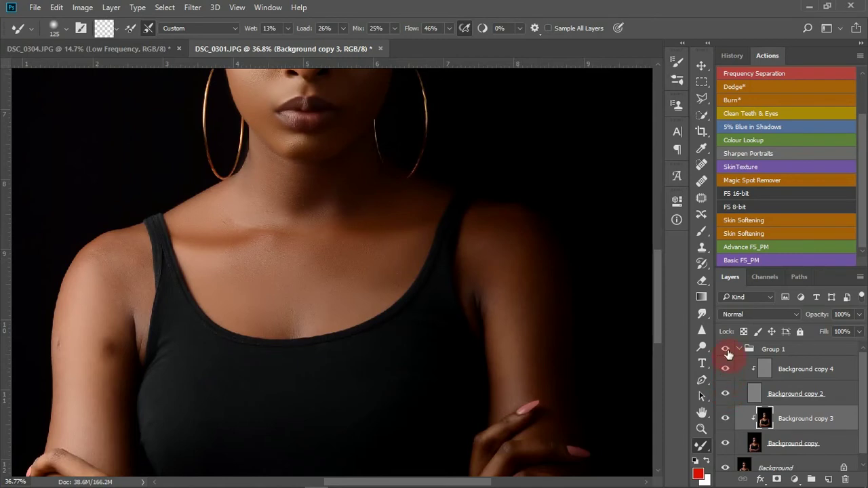
Step: Hide and show Group 1 to compare the smoothed chest and neck with the original
click(726, 350)
click(727, 351)
Step: Hide Background copy 2 and smooth the brighter upper arm and shoulder with the Mixer Brush at size 200
scroll(318, 308, down, 3)
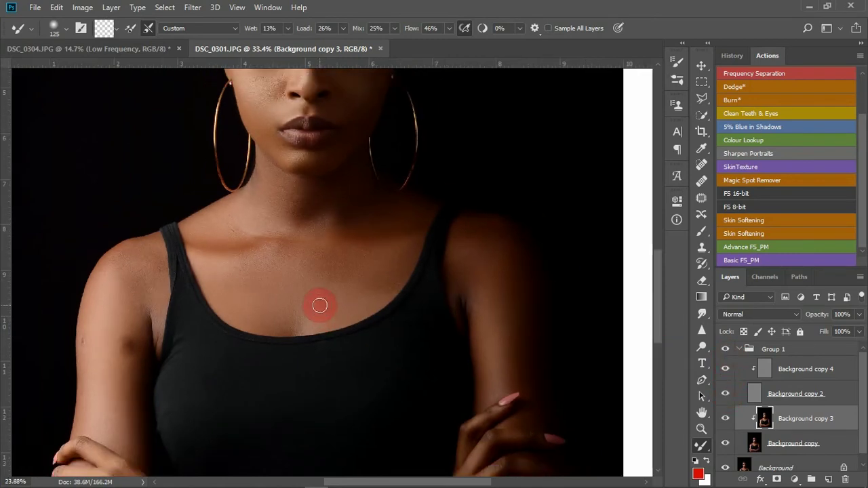
scroll(204, 366, up, 4)
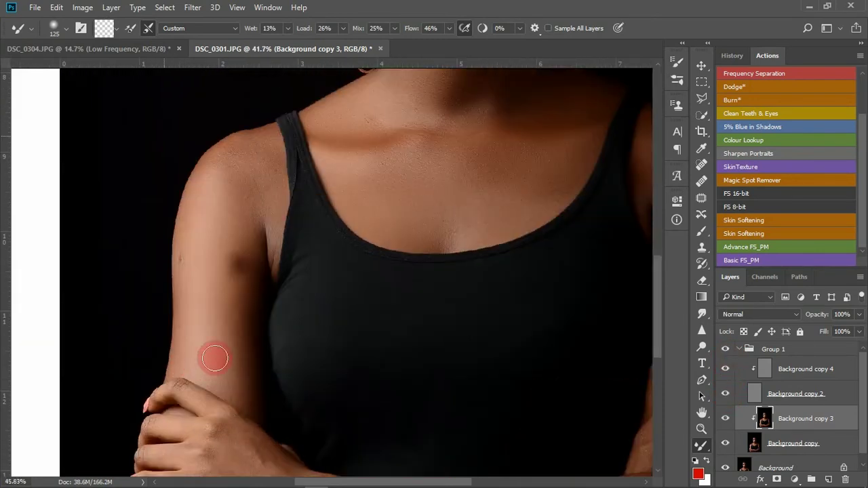
click(726, 395)
mouse_move(228, 229)
mouse_down()
mouse_move(172, 204)
mouse_move(213, 208)
mouse_move(205, 183)
mouse_move(208, 193)
mouse_move(226, 148)
mouse_move(247, 135)
mouse_move(254, 145)
mouse_move(267, 128)
mouse_move(250, 182)
mouse_move(272, 139)
mouse_move(268, 196)
mouse_move(270, 122)
mouse_move(204, 209)
mouse_move(197, 263)
mouse_move(195, 251)
mouse_move(188, 337)
mouse_move(232, 274)
mouse_move(238, 237)
mouse_move(232, 278)
mouse_move(255, 196)
mouse_move(240, 218)
mouse_move(273, 179)
mouse_move(272, 143)
mouse_move(235, 251)
mouse_move(250, 287)
mouse_move(242, 317)
mouse_move(238, 301)
mouse_move(240, 386)
mouse_move(214, 343)
mouse_move(214, 359)
mouse_move(222, 369)
mouse_move(225, 360)
mouse_move(236, 381)
mouse_move(246, 235)
mouse_move(229, 299)
mouse_move(239, 388)
mouse_move(201, 362)
mouse_move(202, 241)
mouse_up()
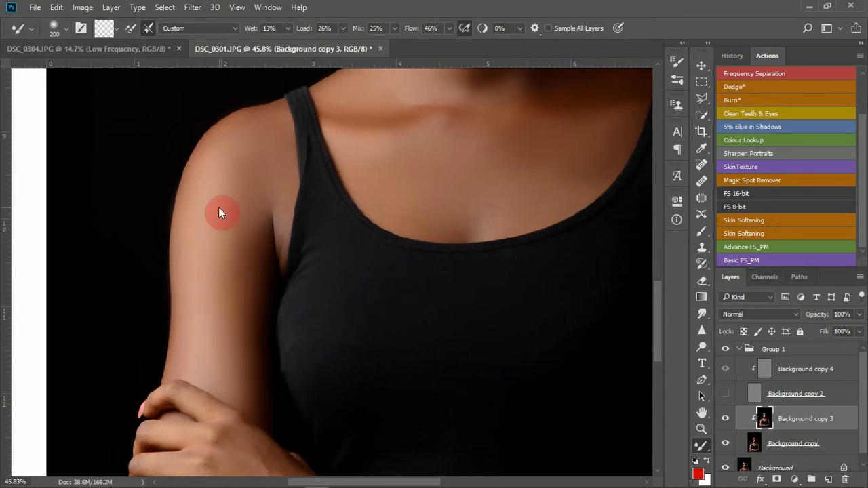
mouse_move(218, 208)
mouse_down()
mouse_move(206, 184)
mouse_move(212, 196)
mouse_move(263, 140)
mouse_up()
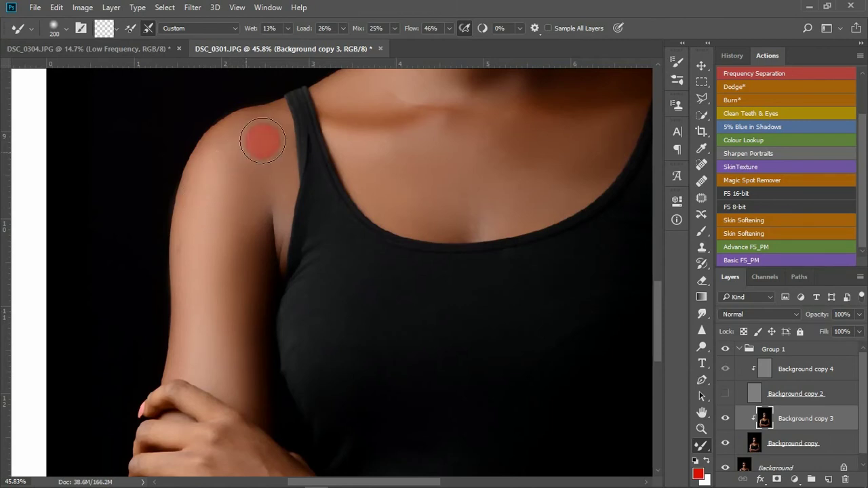
Step: Smooth the upper crossed forearm, wrist and back of the hand with the Mixer Brush at size 200
scroll(264, 304, down, 3)
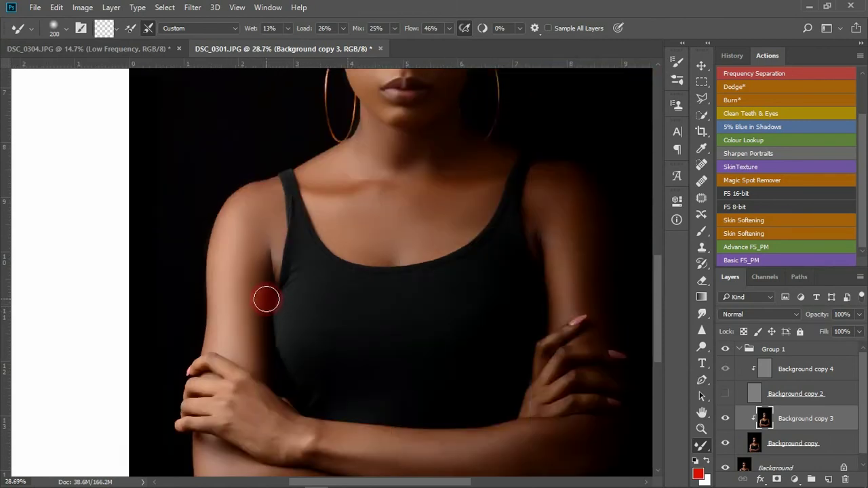
scroll(548, 251, up, 2)
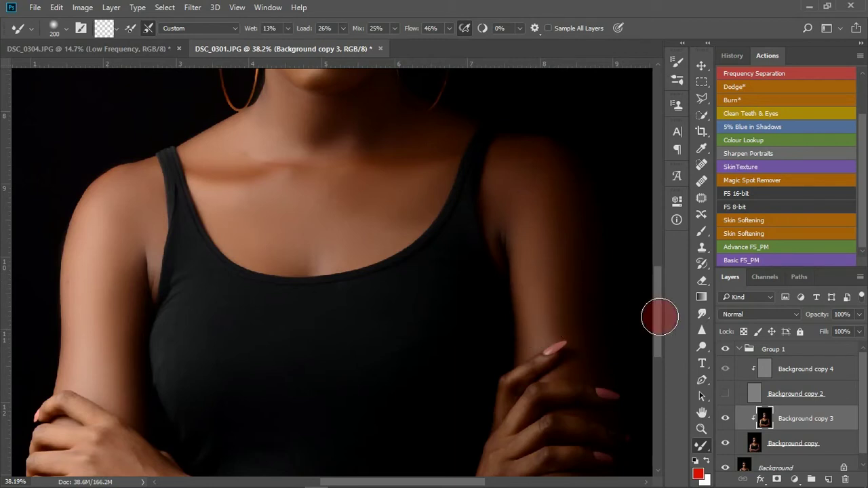
drag(655, 301, 661, 341)
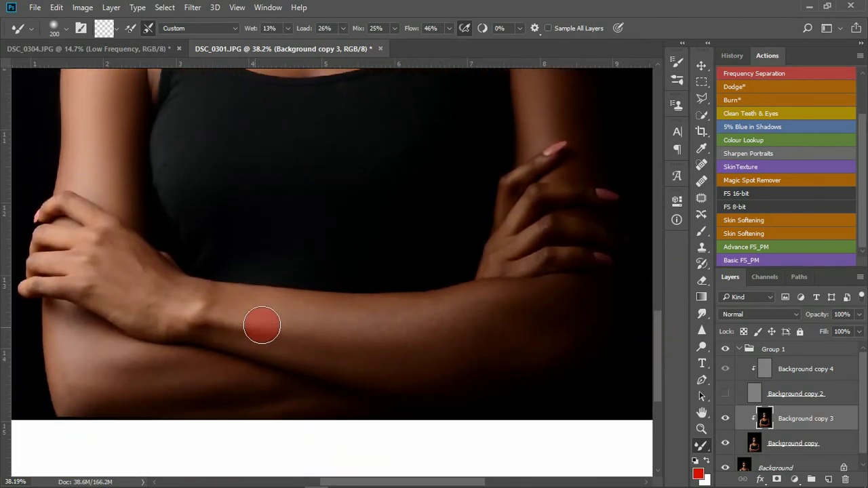
mouse_move(240, 324)
mouse_down()
mouse_move(194, 302)
mouse_move(387, 325)
mouse_move(333, 325)
mouse_move(426, 316)
mouse_move(362, 319)
mouse_move(434, 296)
mouse_move(427, 314)
mouse_move(501, 298)
mouse_move(492, 304)
mouse_move(545, 302)
mouse_move(520, 324)
mouse_move(520, 317)
mouse_move(504, 362)
mouse_move(328, 354)
mouse_move(335, 355)
mouse_move(319, 364)
mouse_move(224, 329)
mouse_up()
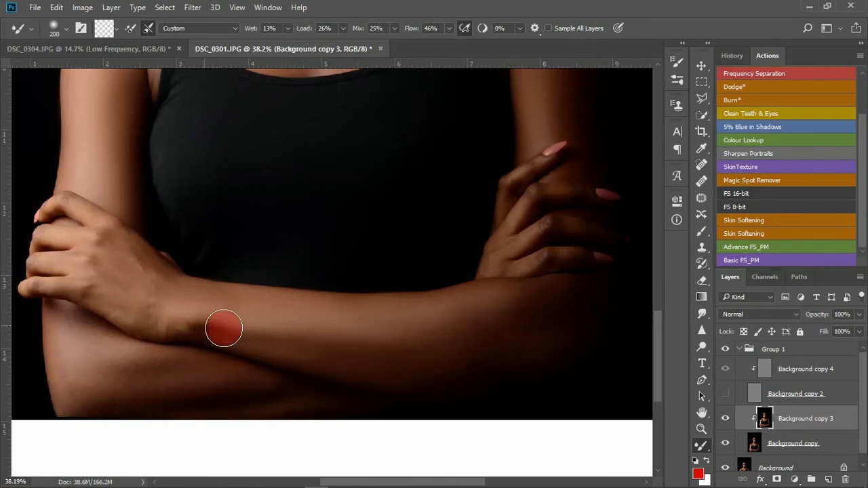
mouse_move(282, 337)
mouse_down()
mouse_move(331, 350)
mouse_move(213, 325)
mouse_move(295, 349)
mouse_move(387, 356)
mouse_move(266, 308)
mouse_move(201, 297)
mouse_move(340, 313)
mouse_move(269, 312)
mouse_move(451, 343)
mouse_move(446, 320)
mouse_move(433, 325)
mouse_move(540, 303)
mouse_move(546, 312)
mouse_move(503, 362)
mouse_move(485, 353)
mouse_move(501, 347)
mouse_move(411, 379)
mouse_move(321, 368)
mouse_move(365, 367)
mouse_move(207, 335)
mouse_move(137, 308)
mouse_move(126, 295)
mouse_move(160, 324)
mouse_move(180, 317)
mouse_move(167, 325)
mouse_move(179, 322)
mouse_move(148, 297)
mouse_move(145, 272)
mouse_move(119, 263)
mouse_move(119, 249)
mouse_move(129, 262)
mouse_move(123, 274)
mouse_move(160, 281)
mouse_move(118, 251)
mouse_move(161, 289)
mouse_move(108, 304)
mouse_up()
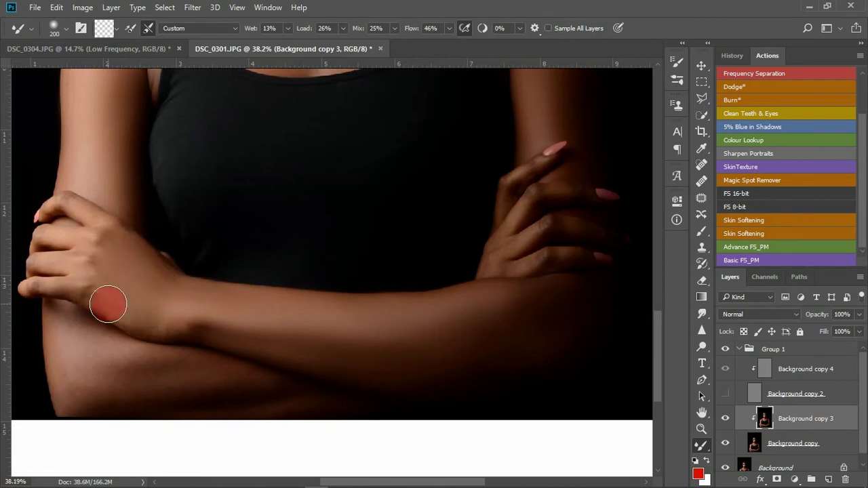
Step: Blend the tones of the fingers and knuckles on the shaded hand with the Mixer Brush at size 90
key(bracketleft)
key(bracketleft)
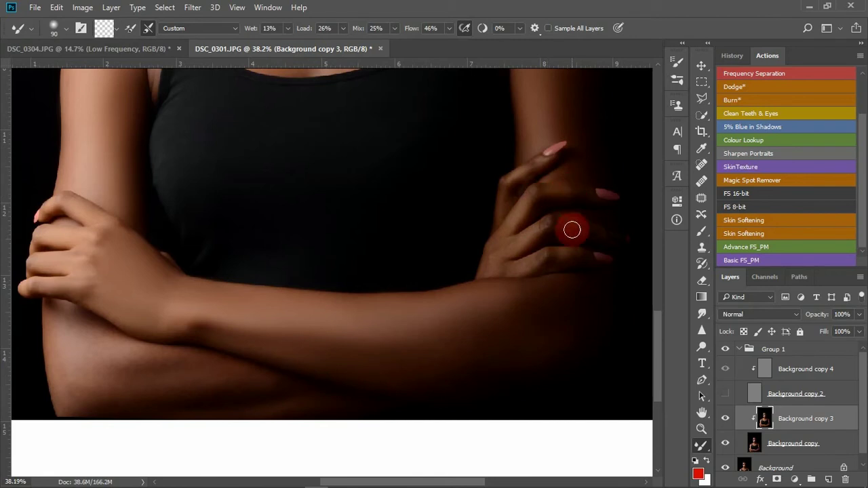
drag(542, 223, 523, 242)
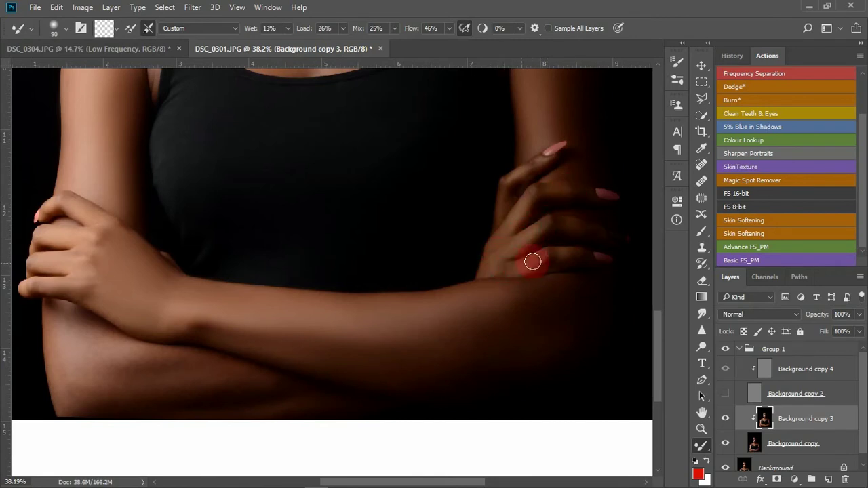
mouse_move(525, 265)
mouse_down()
mouse_move(572, 254)
mouse_move(573, 229)
mouse_move(565, 226)
mouse_move(594, 226)
mouse_move(573, 191)
mouse_move(583, 192)
mouse_move(505, 197)
mouse_up()
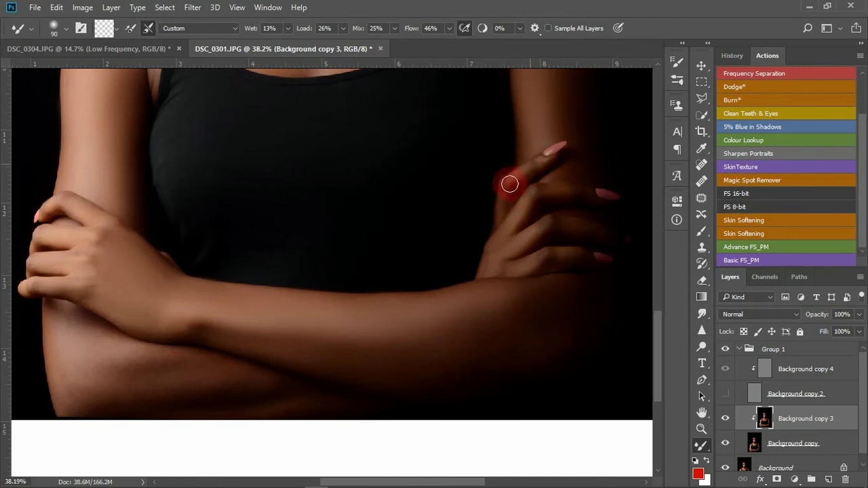
Step: Smooth the remaining uneven tones on the crossed forearms with the Mixer Brush at size 200
scroll(246, 264, down, 1)
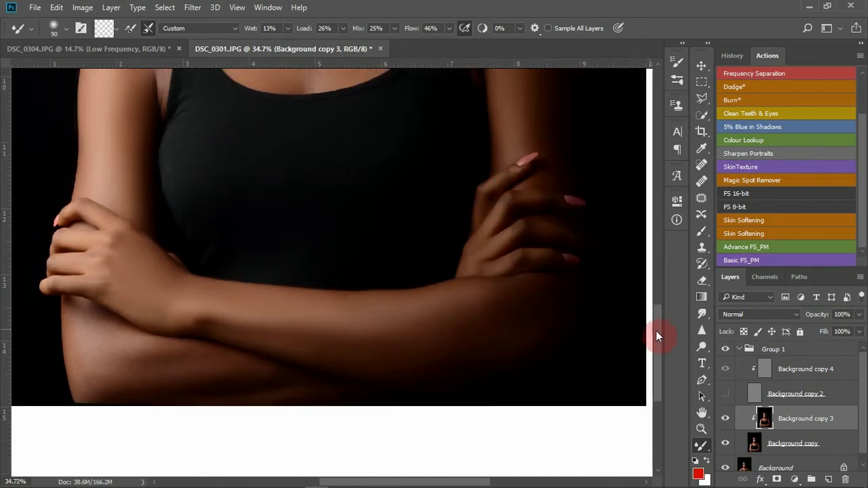
drag(658, 321, 653, 331)
mouse_move(504, 357)
mouse_down()
mouse_move(321, 355)
mouse_move(143, 332)
mouse_move(102, 323)
mouse_move(81, 285)
mouse_move(97, 344)
mouse_move(105, 313)
mouse_move(80, 281)
mouse_move(110, 296)
mouse_move(81, 284)
mouse_move(89, 351)
mouse_move(190, 342)
mouse_move(174, 348)
mouse_move(229, 351)
mouse_move(250, 339)
mouse_move(201, 340)
mouse_move(235, 331)
mouse_move(145, 318)
mouse_move(156, 315)
mouse_move(126, 319)
mouse_move(114, 305)
mouse_move(209, 323)
mouse_move(198, 325)
mouse_move(240, 347)
mouse_move(267, 341)
mouse_move(233, 333)
mouse_move(329, 360)
mouse_move(180, 356)
mouse_move(140, 343)
mouse_move(143, 357)
mouse_move(165, 325)
mouse_move(84, 296)
mouse_move(88, 333)
mouse_move(93, 344)
mouse_move(91, 285)
mouse_move(175, 316)
mouse_move(159, 291)
mouse_move(240, 275)
mouse_up()
scroll(241, 277, down, 2)
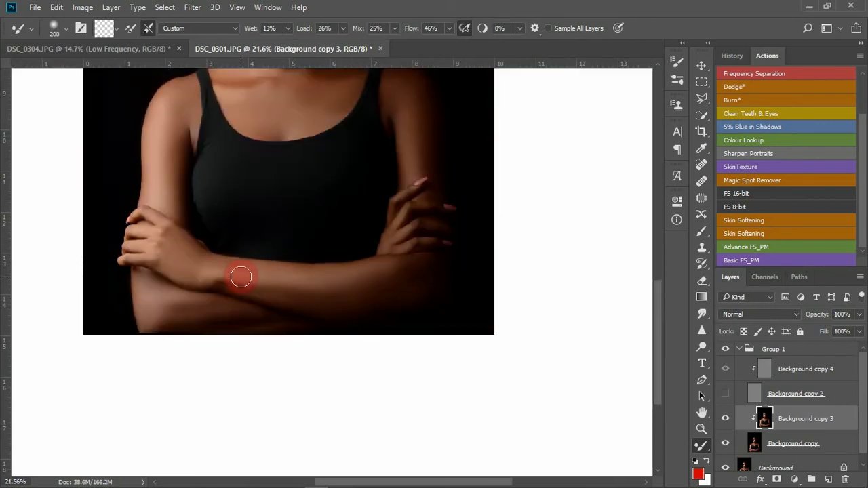
Step: Show Background copy 2 again and inspect the face texture close up and in the full portrait
scroll(241, 275, down, 1)
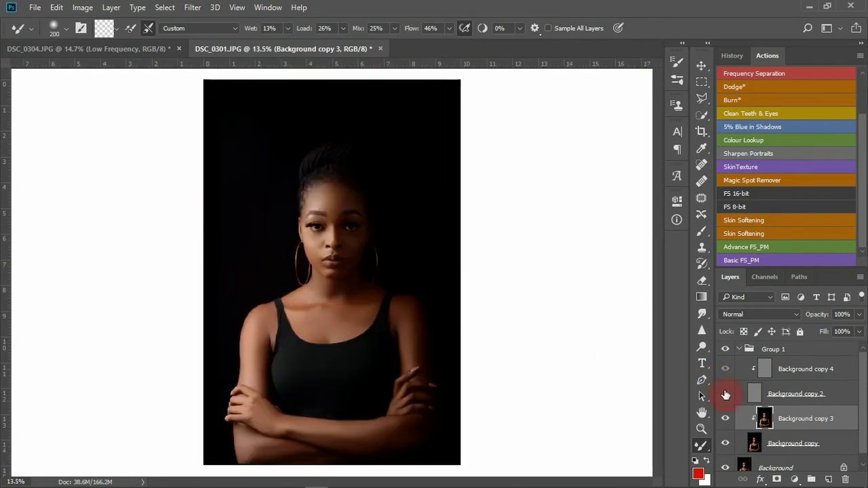
scroll(333, 234, up, 2)
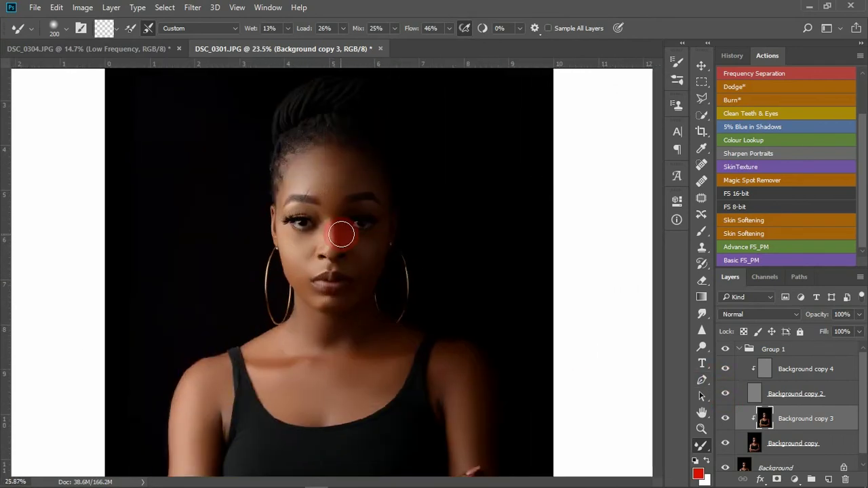
scroll(343, 238, up, 3)
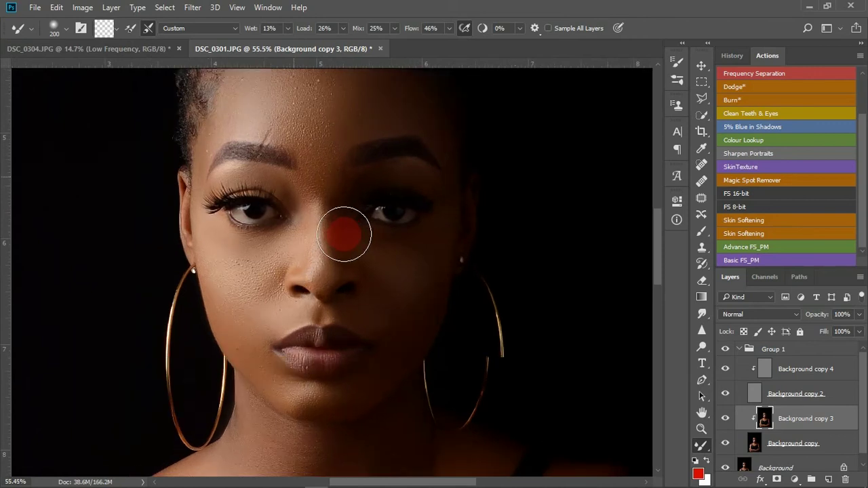
scroll(347, 248, down, 4)
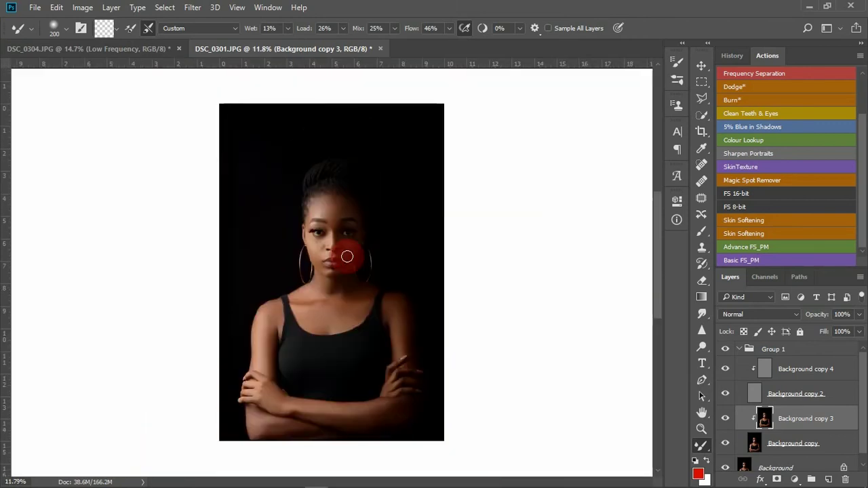
Step: Collapse Group 1, then hide and show it at full and closer view to compare the retouch with the original
click(740, 350)
click(725, 349)
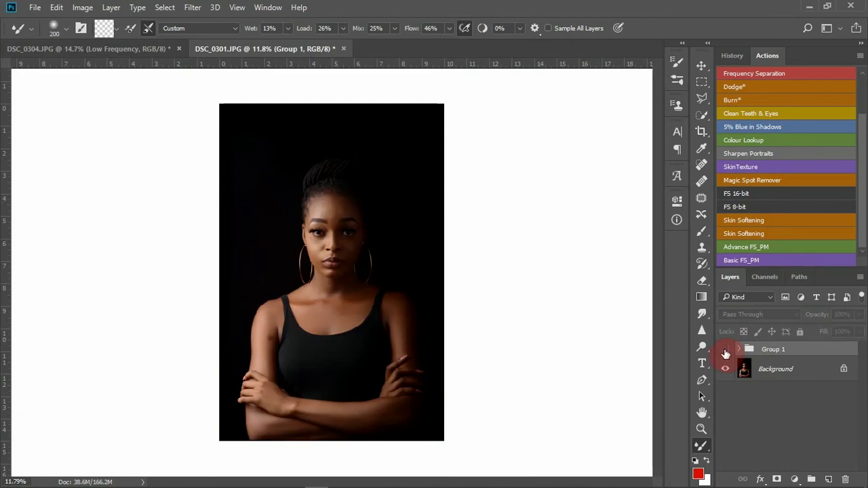
click(725, 350)
scroll(380, 281, up, 5)
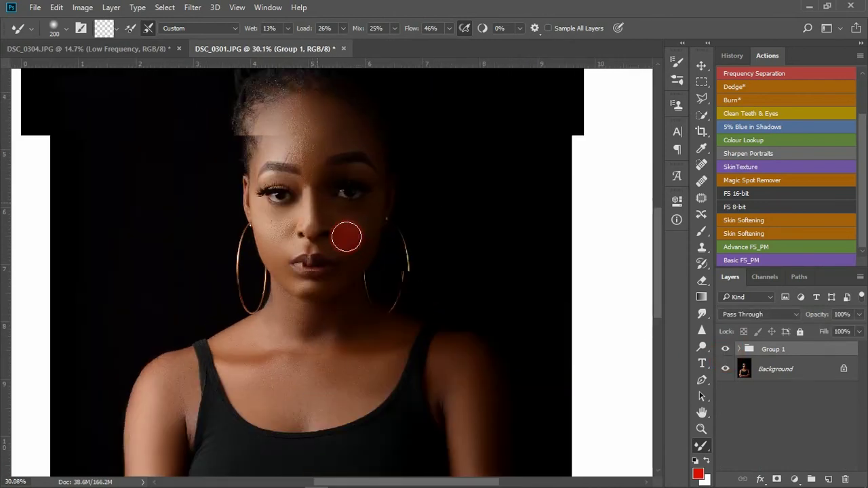
click(726, 350)
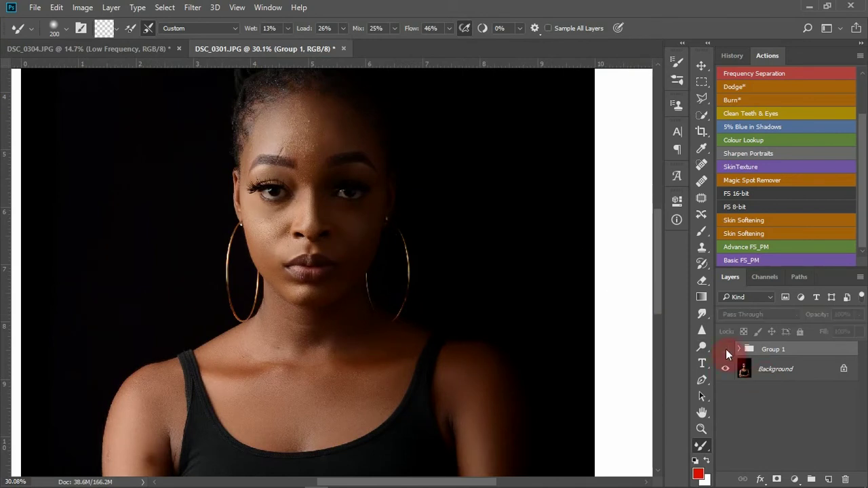
click(726, 350)
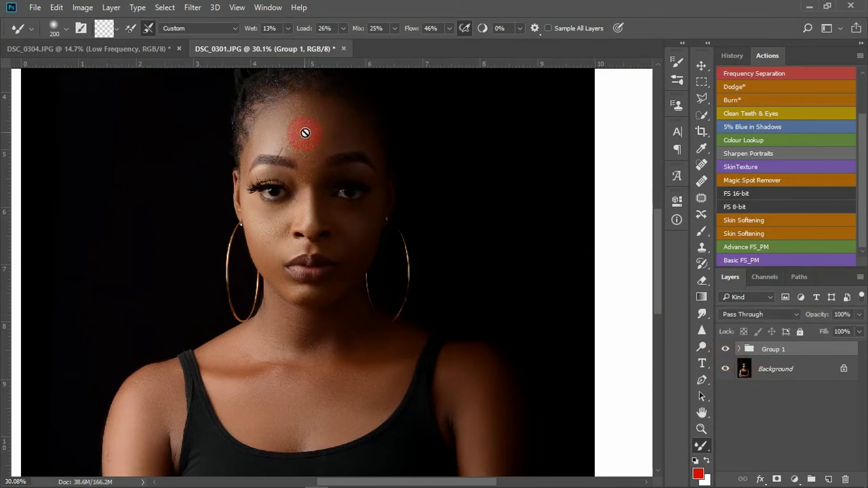
Step: Expand Group 1 and clean the forehead's texture blemishes on Background copy 4 using the Clone Stamp at size 15 and 50% flow
scroll(305, 131, up, 4)
scroll(306, 133, up, 2)
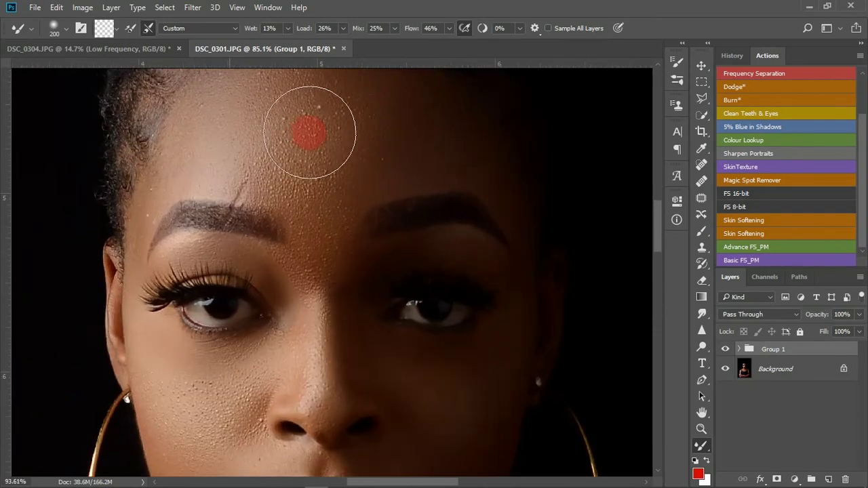
scroll(310, 132, up, 3)
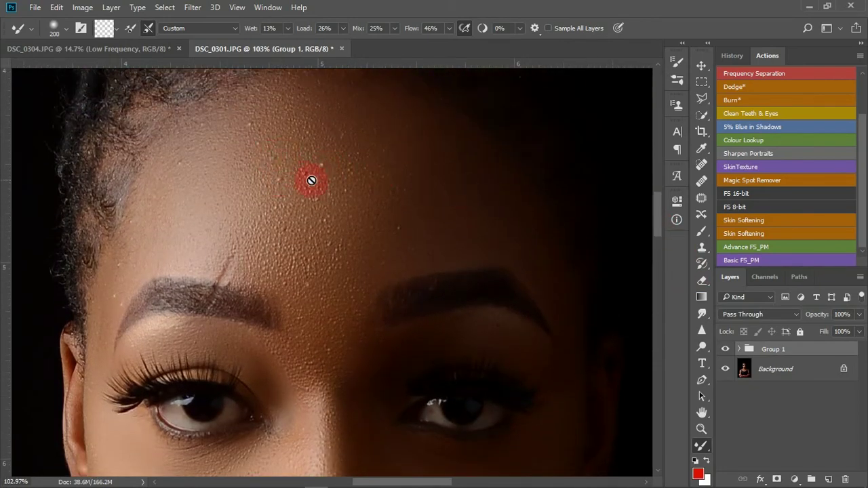
click(740, 350)
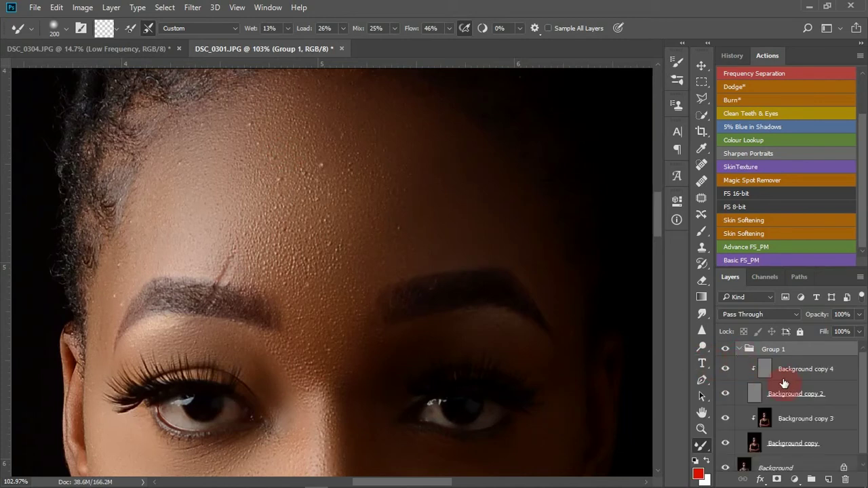
click(794, 370)
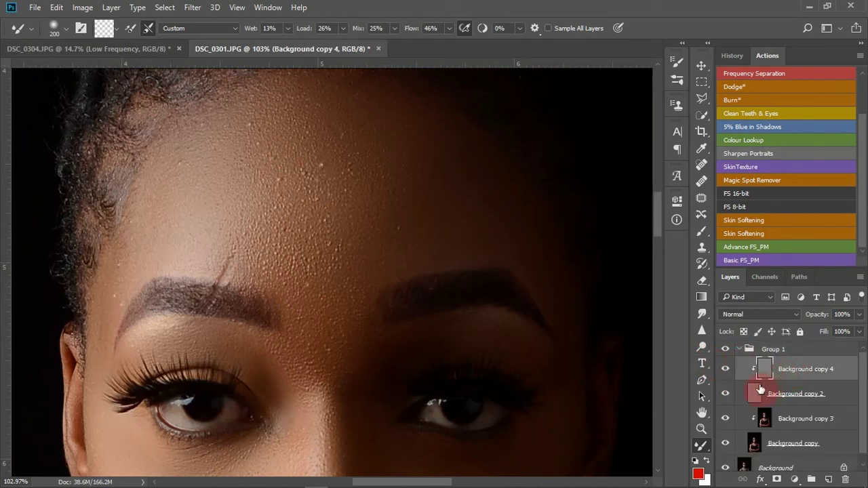
click(701, 248)
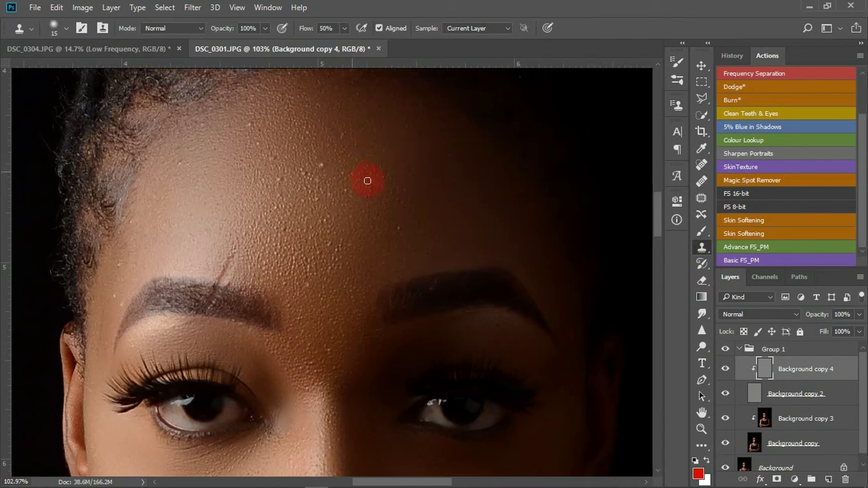
alt+click(375, 222)
mouse_move(294, 188)
mouse_down()
mouse_move(260, 181)
mouse_move(275, 157)
mouse_move(250, 124)
mouse_move(256, 127)
mouse_move(239, 123)
mouse_move(180, 162)
mouse_move(212, 166)
mouse_move(205, 123)
mouse_move(129, 241)
mouse_move(150, 250)
mouse_move(129, 237)
mouse_move(129, 224)
mouse_move(133, 256)
mouse_move(118, 271)
mouse_move(120, 306)
mouse_move(190, 319)
mouse_up()
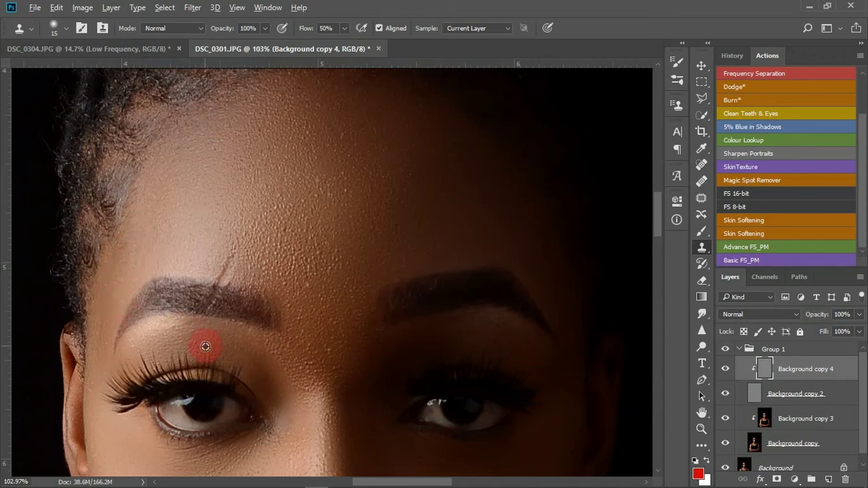
Step: Clone clean skin texture over the dark spots and bumps on the lit cheek and around the mouth
mouse_move(323, 292)
mouse_down()
mouse_move(305, 196)
mouse_move(323, 227)
mouse_move(318, 194)
mouse_up()
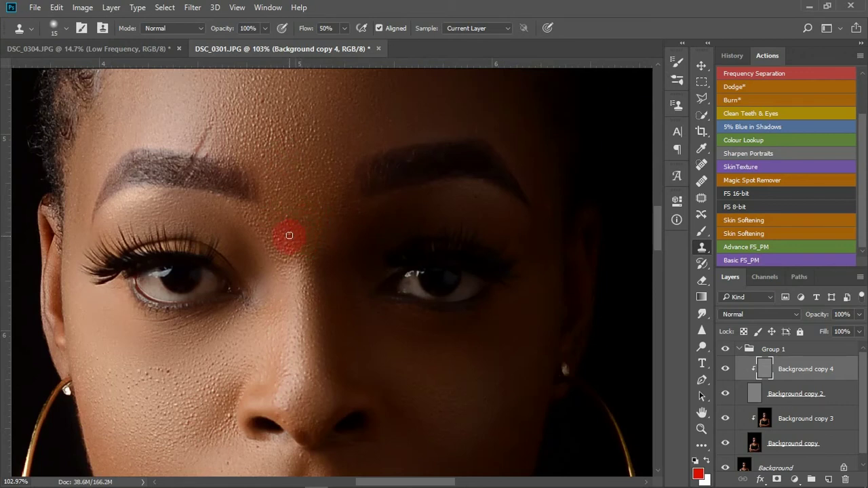
scroll(254, 264, down, 4)
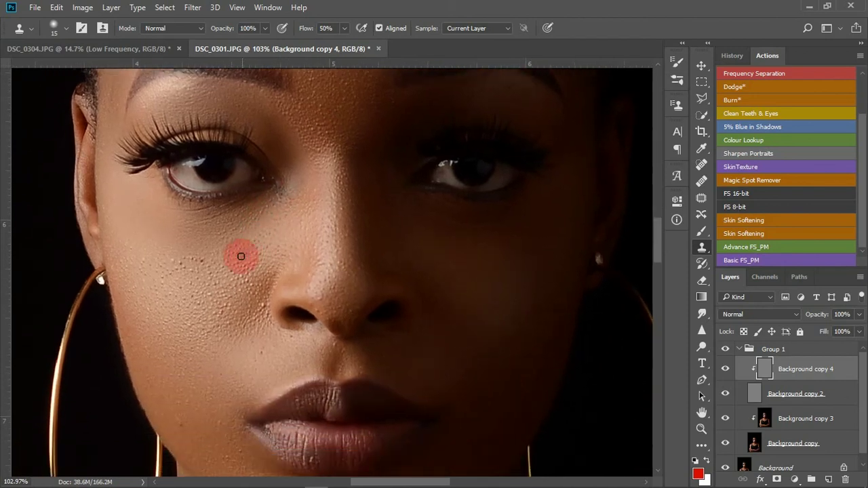
alt+click(172, 252)
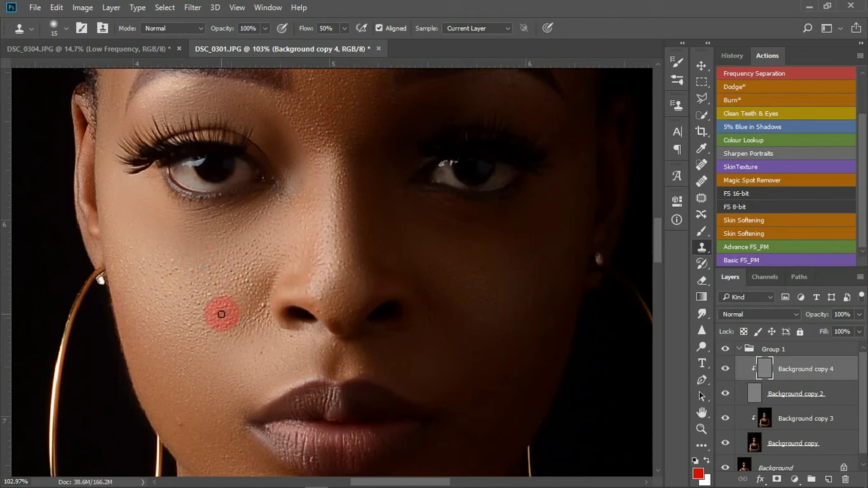
drag(252, 348, 242, 272)
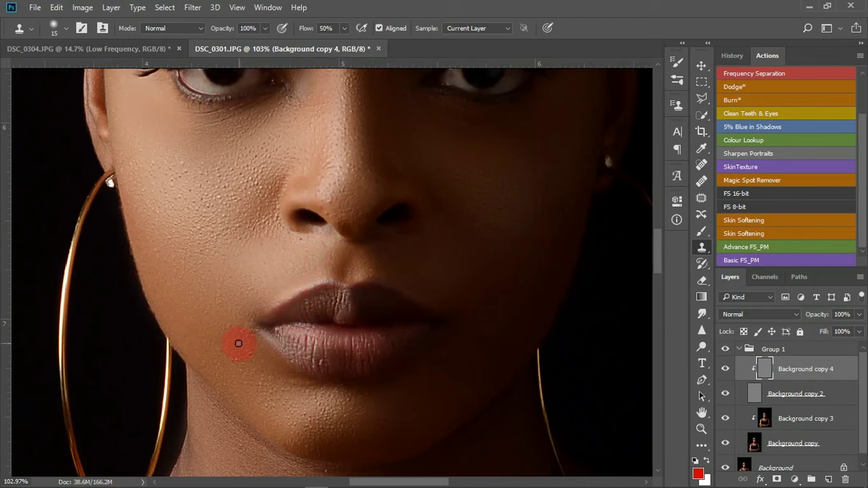
Step: Clone out the texture blemishes on the upper chest below the collarbone with the Clone Stamp
drag(316, 364, 308, 223)
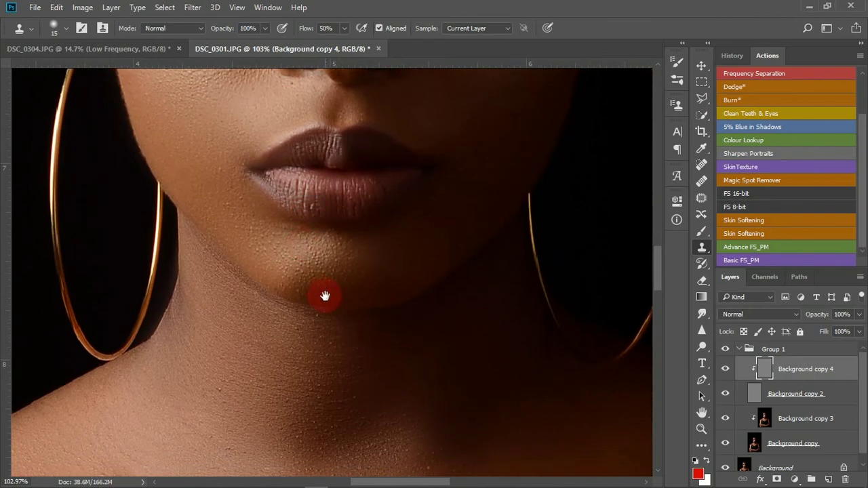
scroll(322, 279, down, 3)
drag(294, 382, 305, 285)
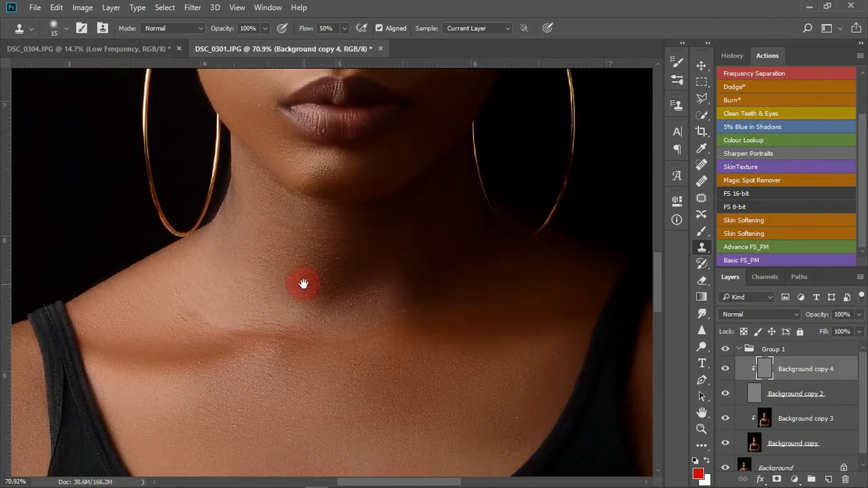
scroll(335, 339, up, 1)
drag(335, 339, 364, 276)
scroll(219, 210, up, 3)
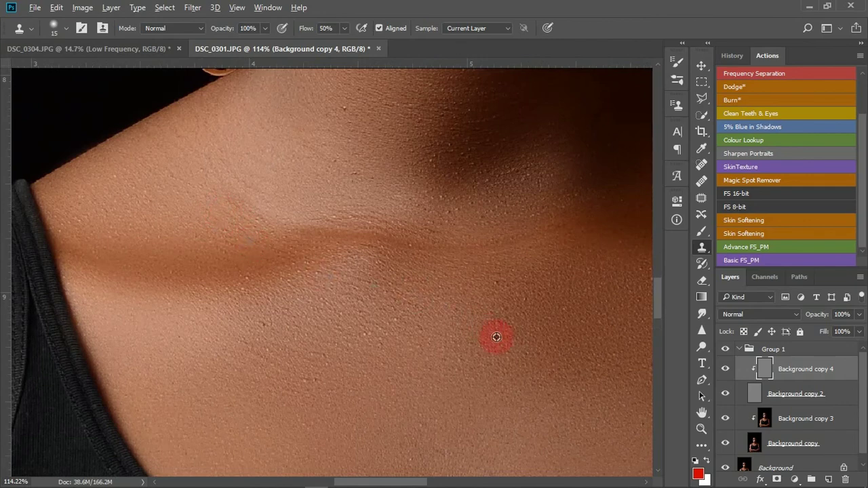
alt+click(274, 343)
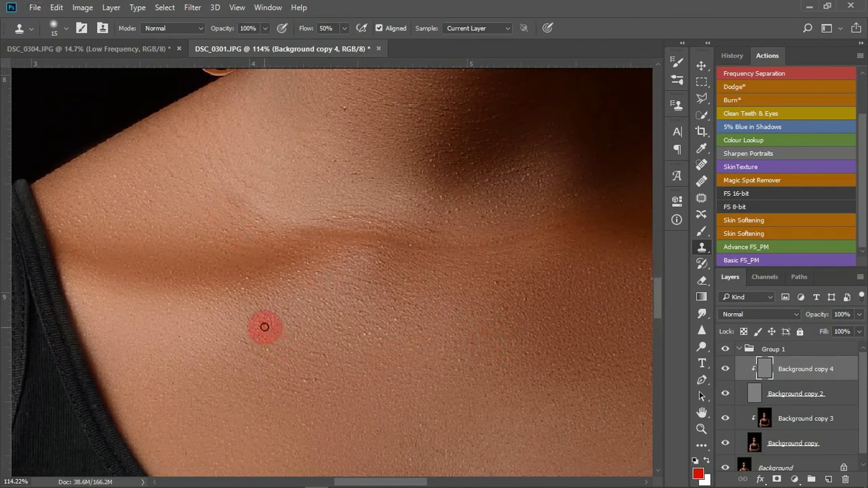
click(287, 310)
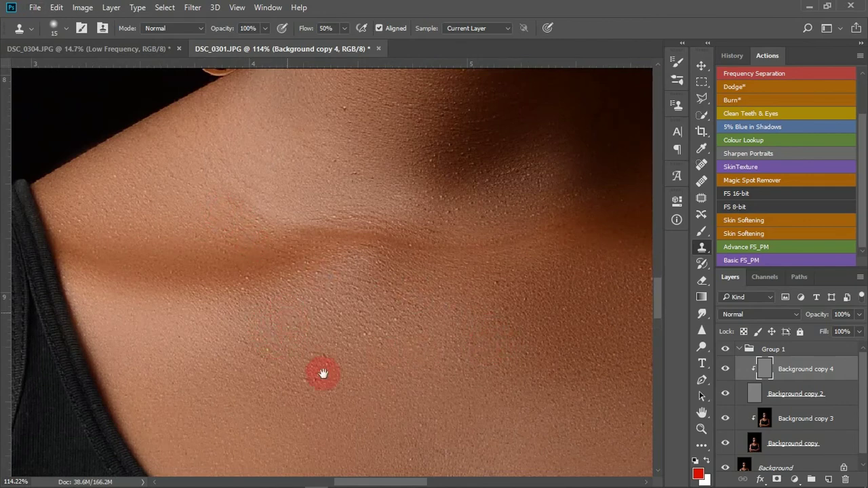
Step: Clean the remaining texture spots on the neck and the shaded upper arm with the Clone Stamp
scroll(330, 316, up, 2)
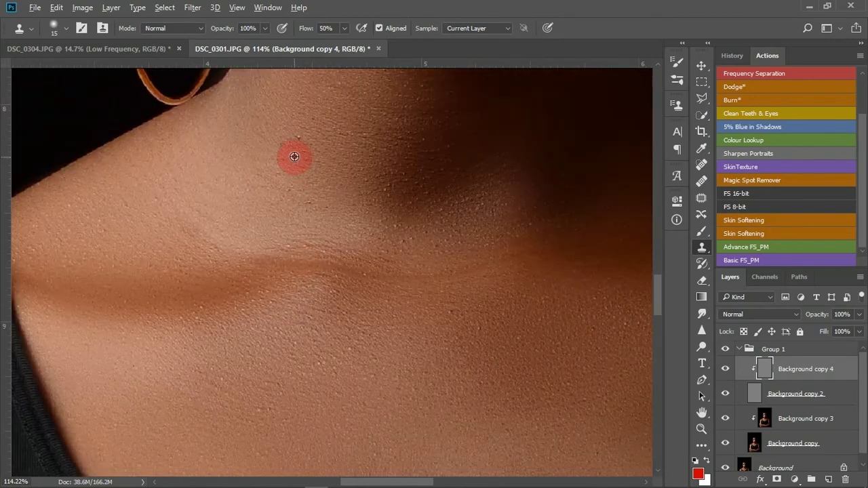
drag(346, 384, 395, 326)
drag(492, 362, 378, 179)
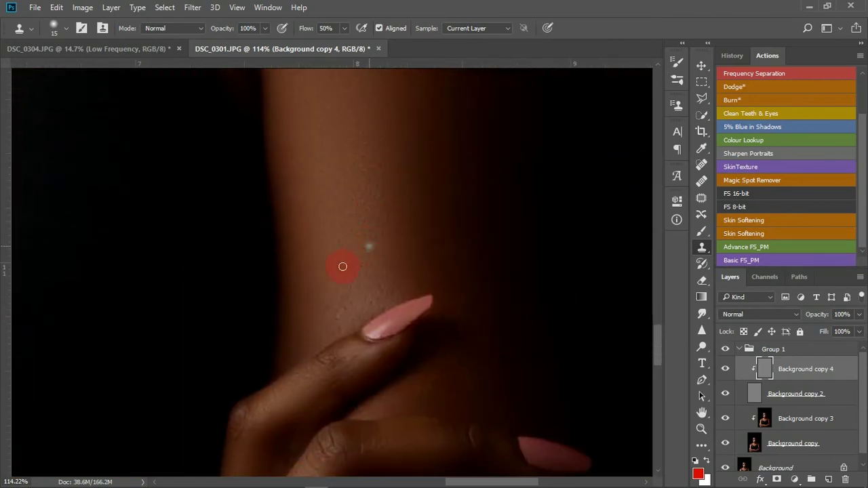
scroll(332, 253, down, 3)
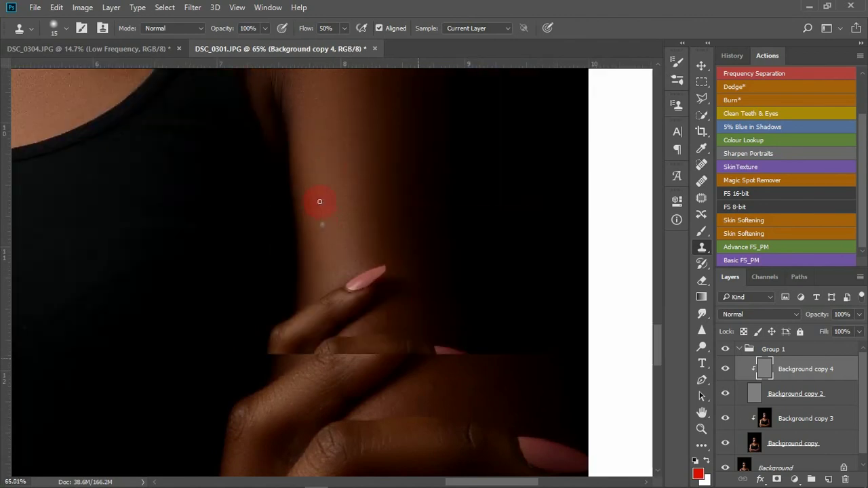
drag(320, 198, 388, 320)
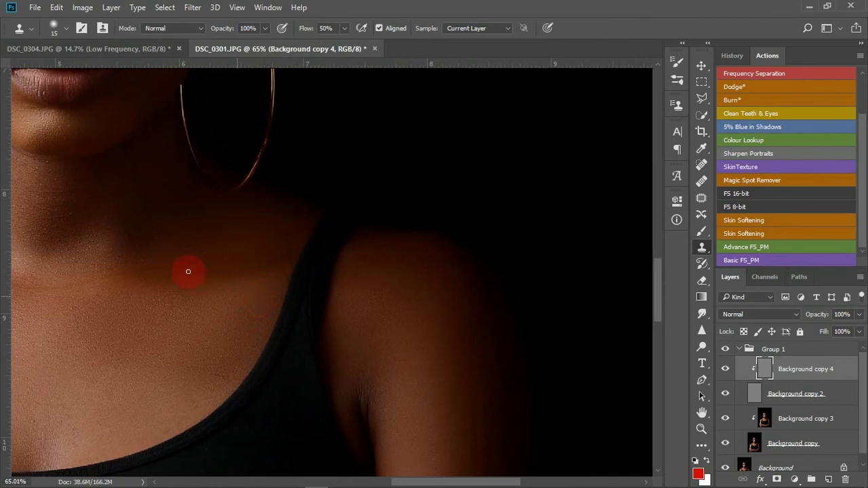
Step: Check the cleaned skin in the full portrait and close up around the lit eyebrow and its stray hairs
scroll(189, 270, down, 5)
scroll(190, 269, down, 2)
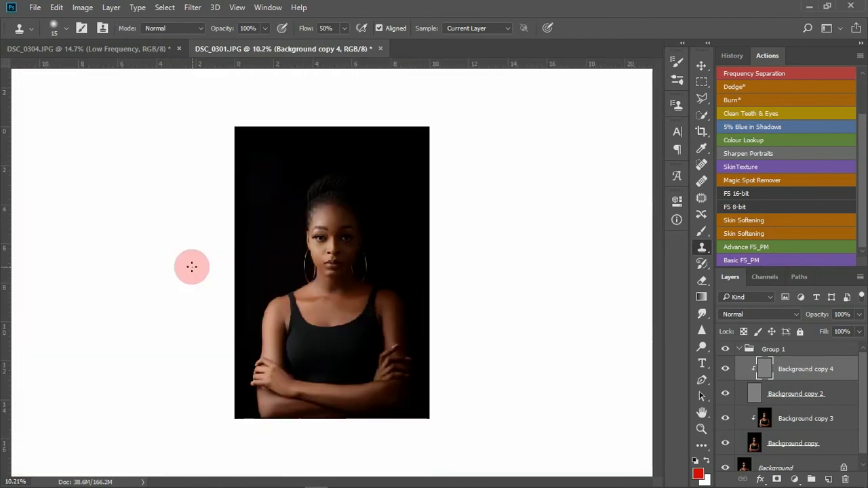
scroll(317, 300, up, 2)
scroll(335, 261, up, 5)
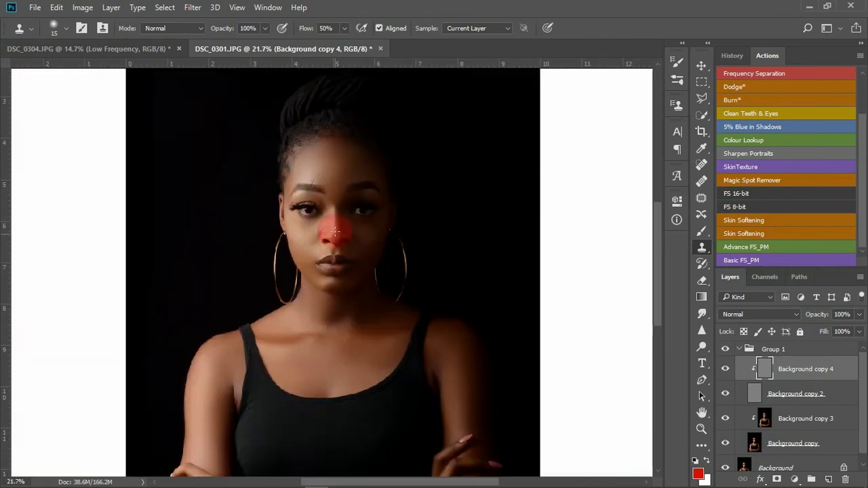
scroll(295, 140, up, 2)
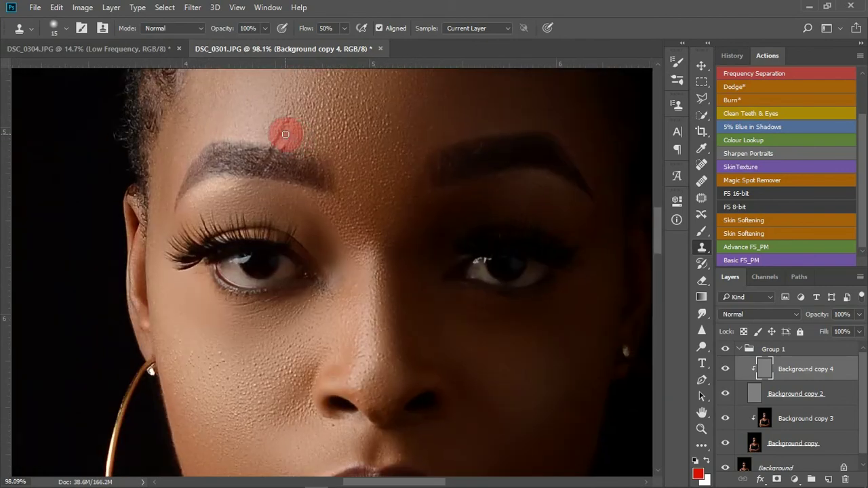
drag(289, 134, 295, 170)
scroll(294, 170, up, 2)
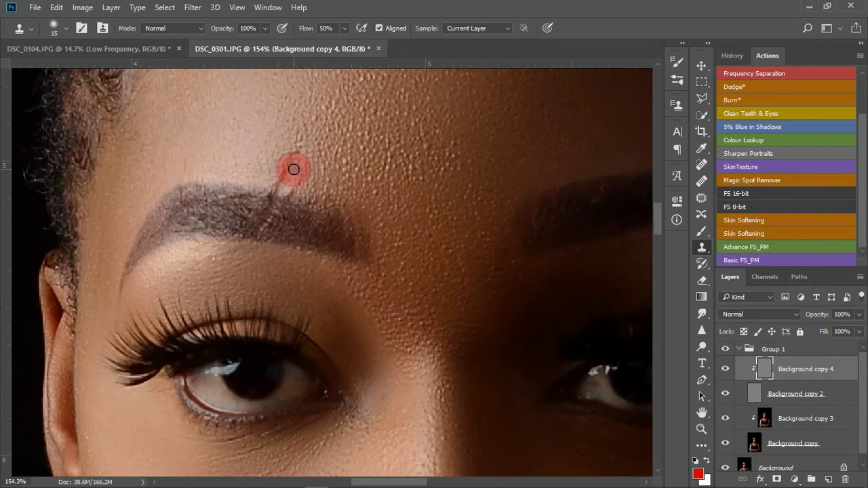
scroll(294, 169, down, 5)
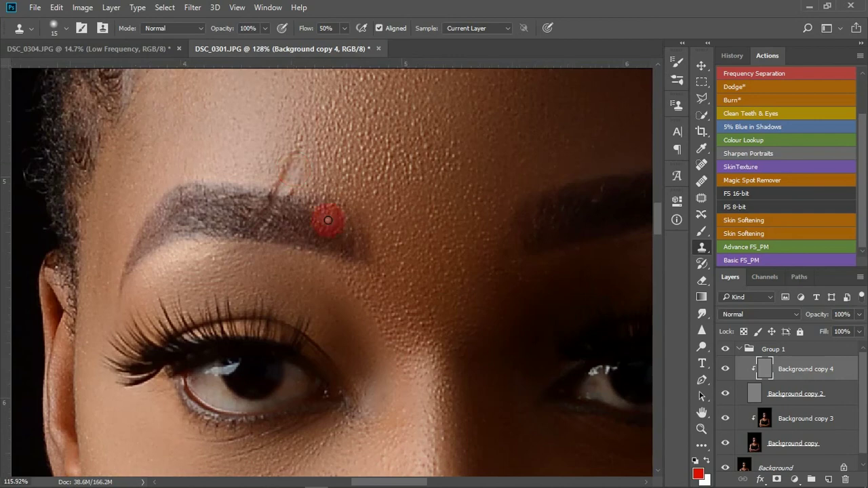
Step: Sample clean texture beside the nose and clone it over the rough skin on the upper cheek below the lit eye
scroll(316, 344, up, 5)
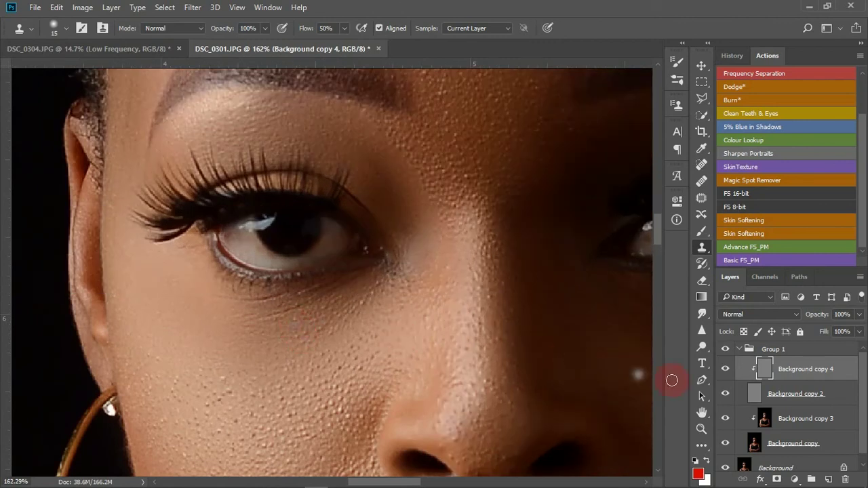
alt+click(417, 374)
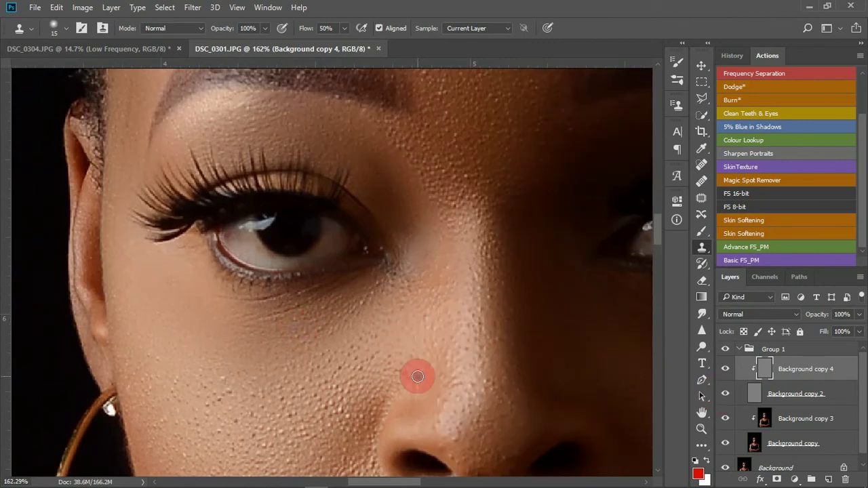
mouse_move(269, 348)
mouse_down()
mouse_move(251, 321)
mouse_move(320, 302)
mouse_move(291, 353)
mouse_move(315, 329)
mouse_move(349, 316)
mouse_move(308, 350)
mouse_move(302, 321)
mouse_move(322, 286)
mouse_move(293, 318)
mouse_move(298, 330)
mouse_move(339, 284)
mouse_move(289, 315)
mouse_move(284, 340)
mouse_move(337, 316)
mouse_move(321, 318)
mouse_move(340, 285)
mouse_move(310, 319)
mouse_move(292, 320)
mouse_move(342, 288)
mouse_move(321, 330)
mouse_move(294, 339)
mouse_move(281, 327)
mouse_move(286, 295)
mouse_move(231, 301)
mouse_move(222, 316)
mouse_move(307, 345)
mouse_move(346, 325)
mouse_move(299, 316)
mouse_move(349, 282)
mouse_move(317, 349)
mouse_move(335, 327)
mouse_move(302, 315)
mouse_move(295, 300)
mouse_move(368, 279)
mouse_move(300, 354)
mouse_move(322, 351)
mouse_up()
Step: Examine the retouched face texture close up and in the full portrait
scroll(417, 339, down, 5)
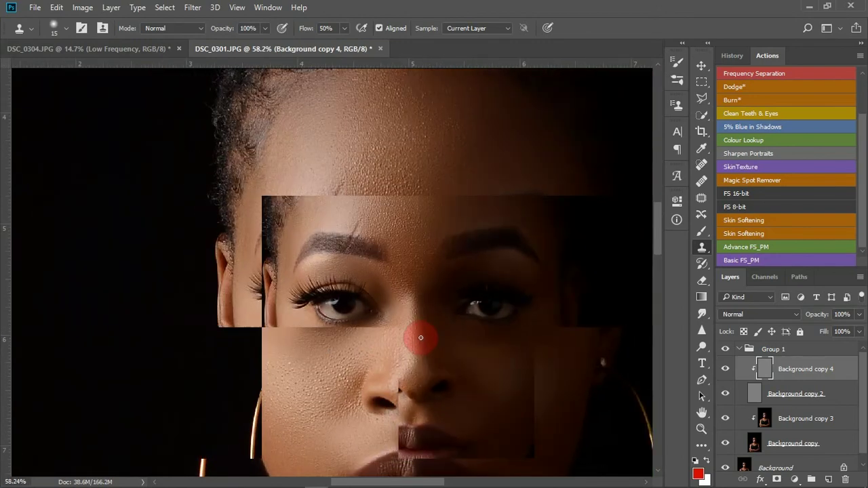
mouse_move(420, 337)
mouse_down()
mouse_move(461, 340)
mouse_move(490, 359)
mouse_move(519, 335)
mouse_move(508, 310)
mouse_move(455, 310)
mouse_move(434, 298)
mouse_move(474, 342)
mouse_move(431, 286)
mouse_move(478, 297)
mouse_move(491, 314)
mouse_move(445, 303)
mouse_move(498, 311)
mouse_move(547, 335)
mouse_move(623, 332)
mouse_move(607, 348)
mouse_move(483, 370)
mouse_move(378, 360)
mouse_up()
scroll(481, 352, up, 6)
scroll(378, 363, down, 2)
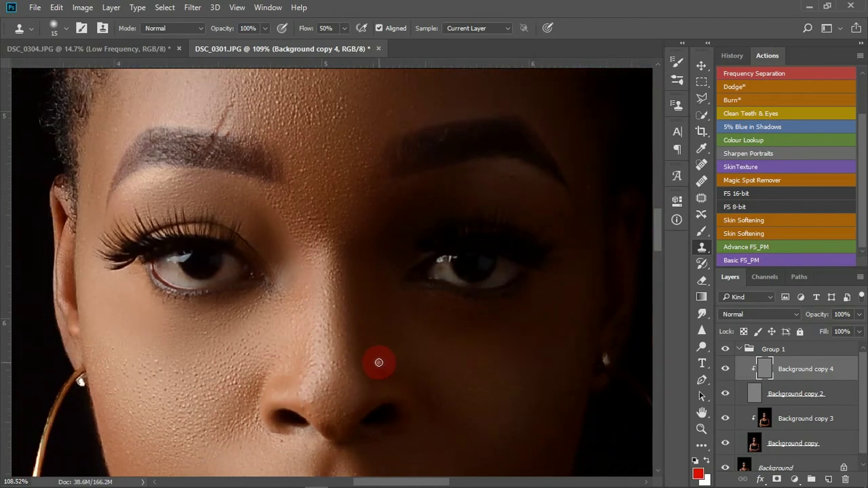
scroll(381, 362, down, 3)
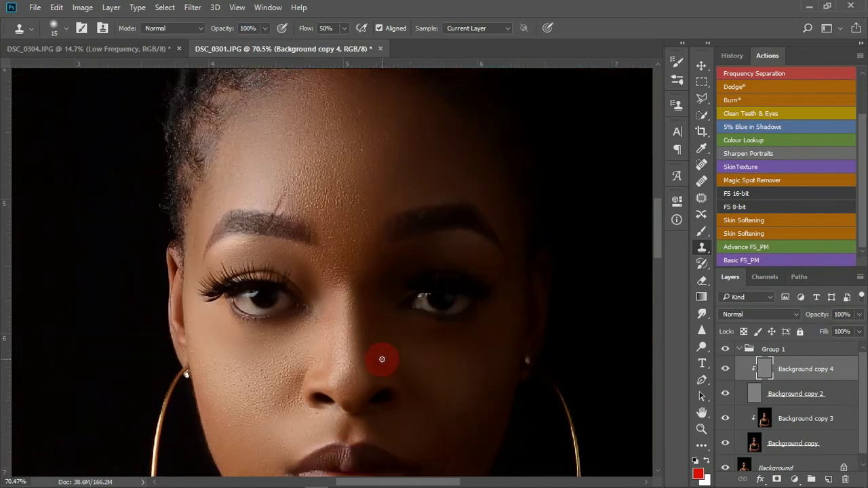
scroll(383, 359, down, 5)
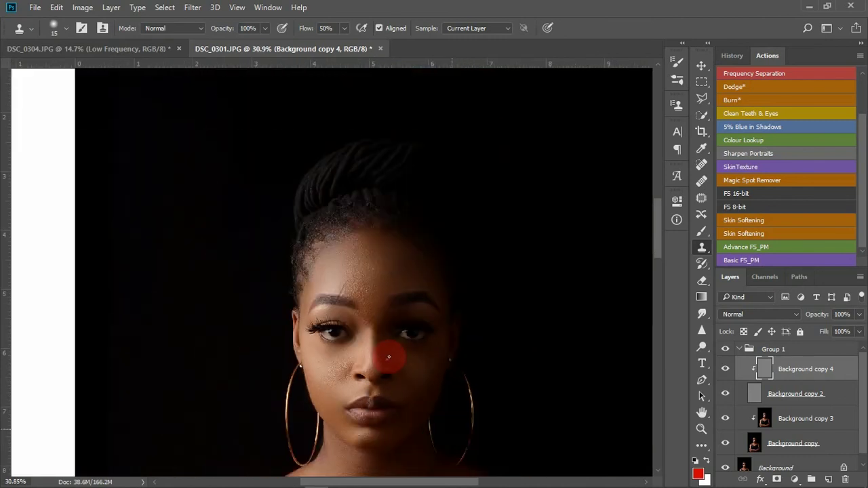
scroll(391, 354, down, 2)
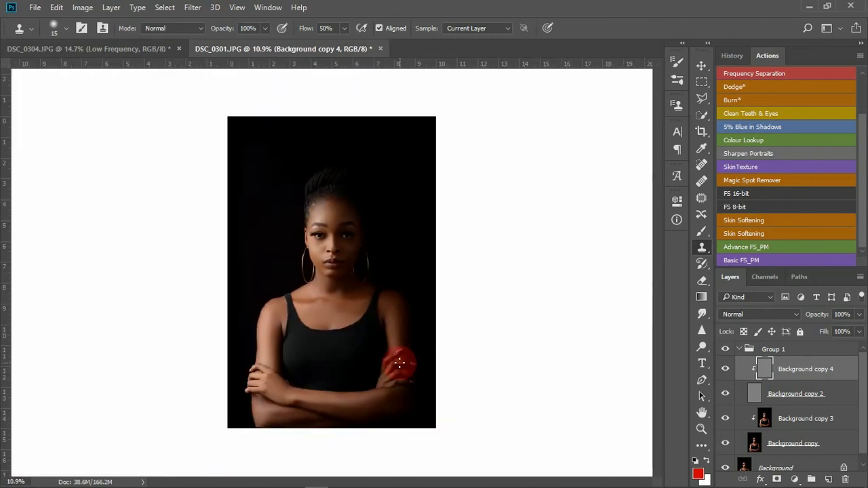
scroll(334, 257, up, 1)
scroll(329, 204, up, 3)
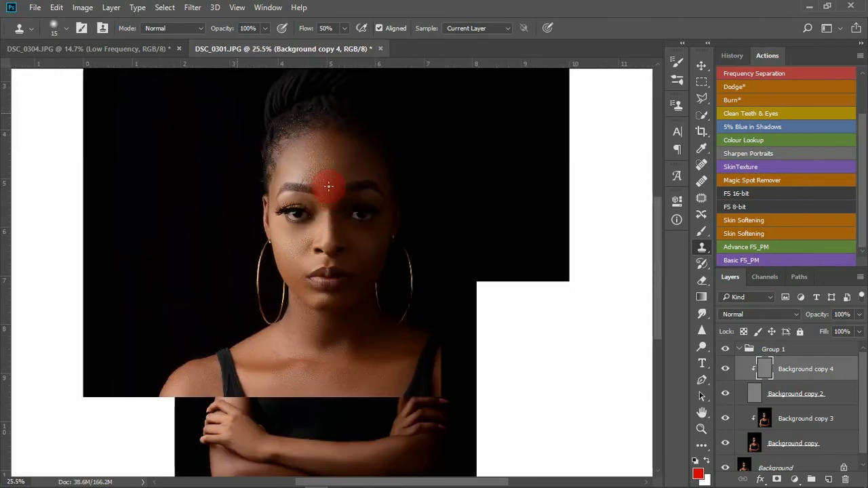
scroll(353, 245, down, 4)
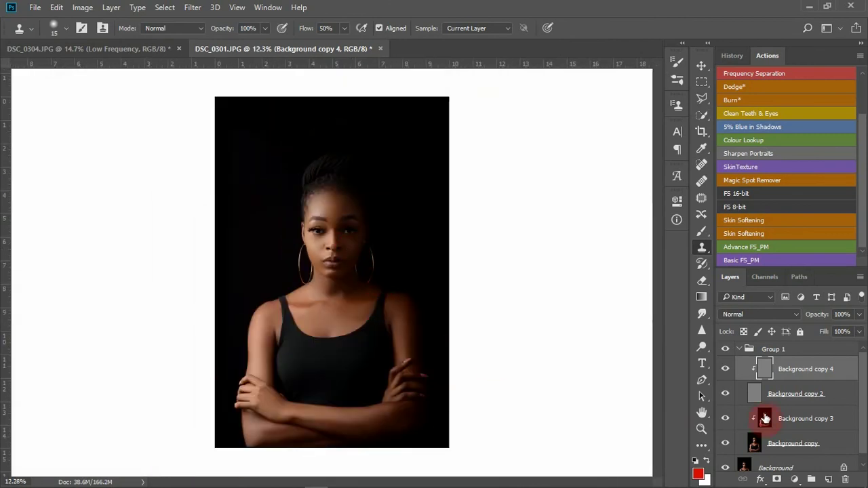
Step: Collapse Group 1 and repeatedly hide and show it to compare the full portrait before and after the texture cleanup
click(740, 349)
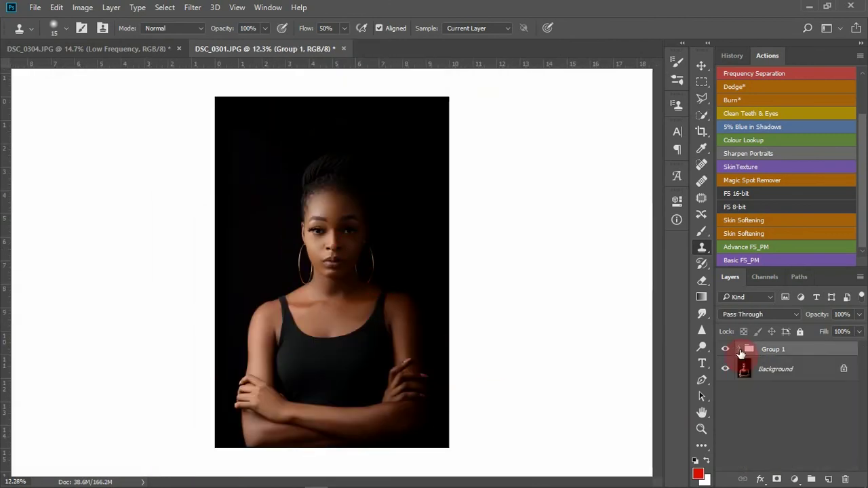
click(725, 350)
click(726, 350)
click(726, 352)
click(727, 351)
click(727, 351)
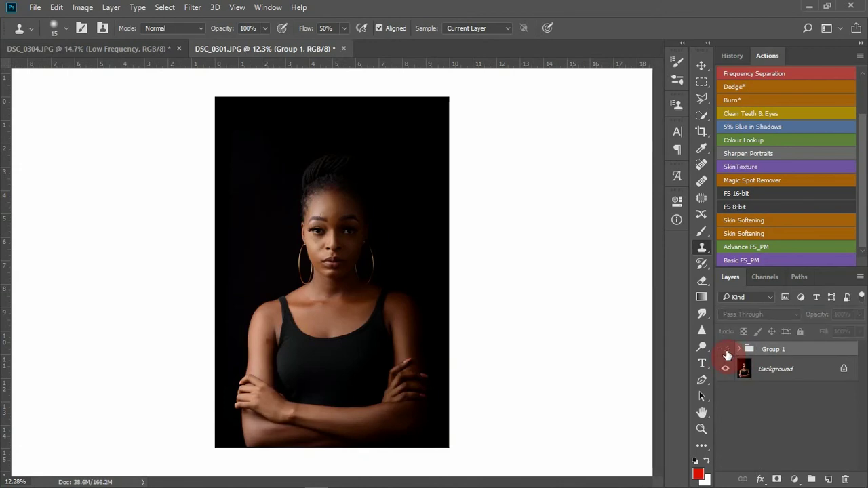
click(726, 352)
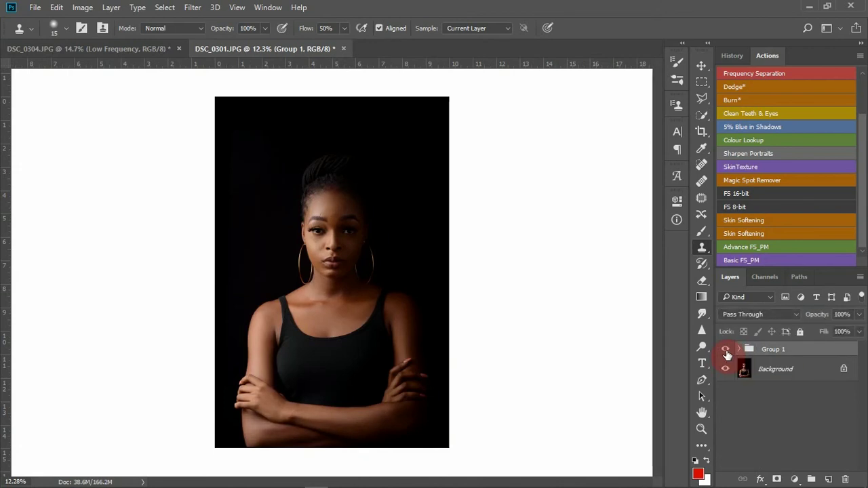
click(726, 352)
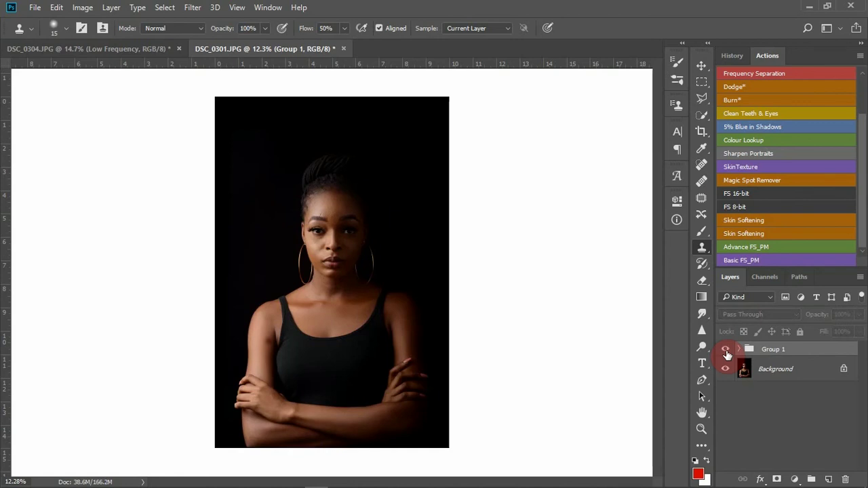
click(726, 351)
click(727, 351)
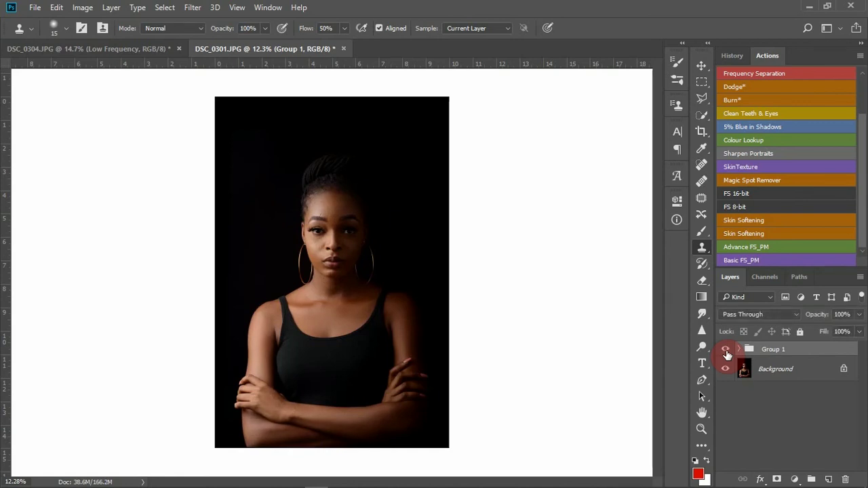
click(727, 351)
click(727, 351)
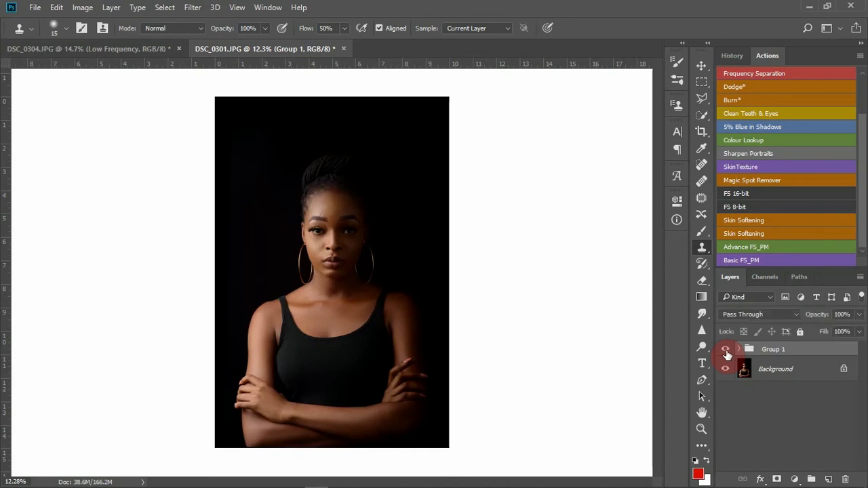